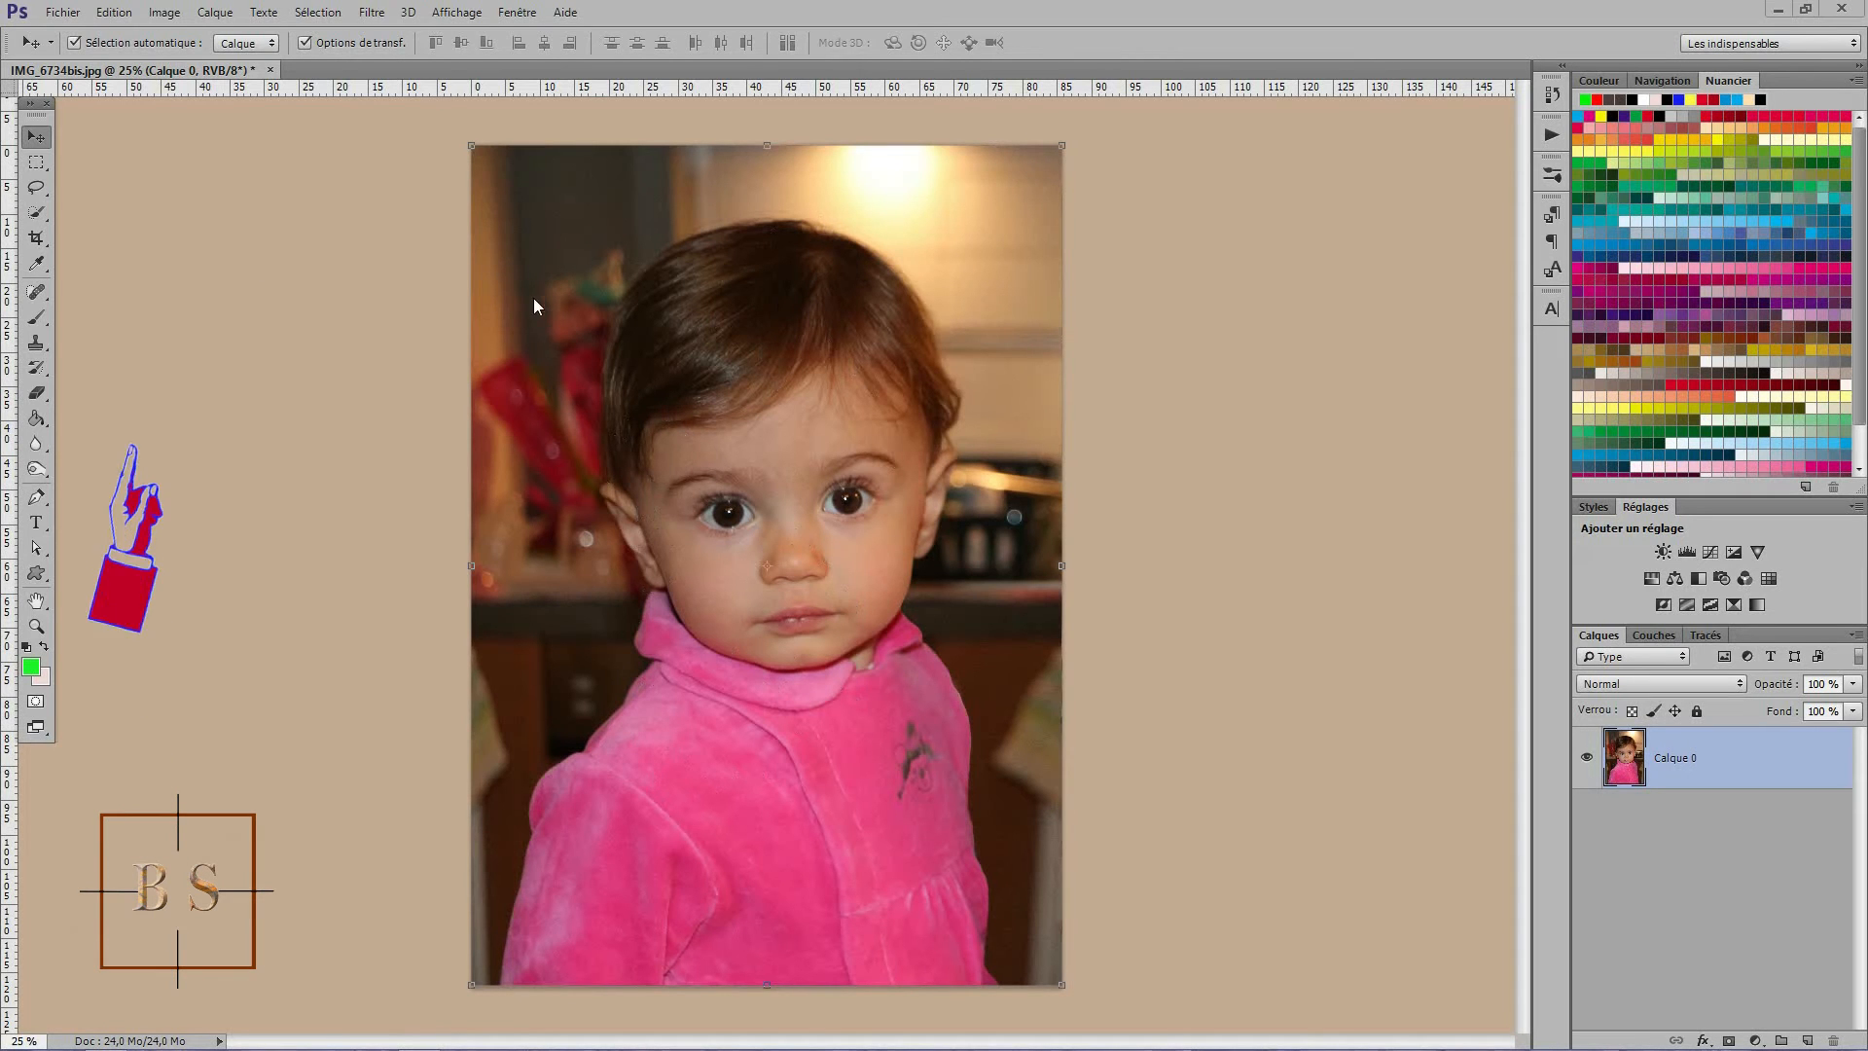
# Step: Convert the portrait on Calque 0 to black and white using the default (Par défaut) Noir et blanc preset
pyautogui.click(176, 21)
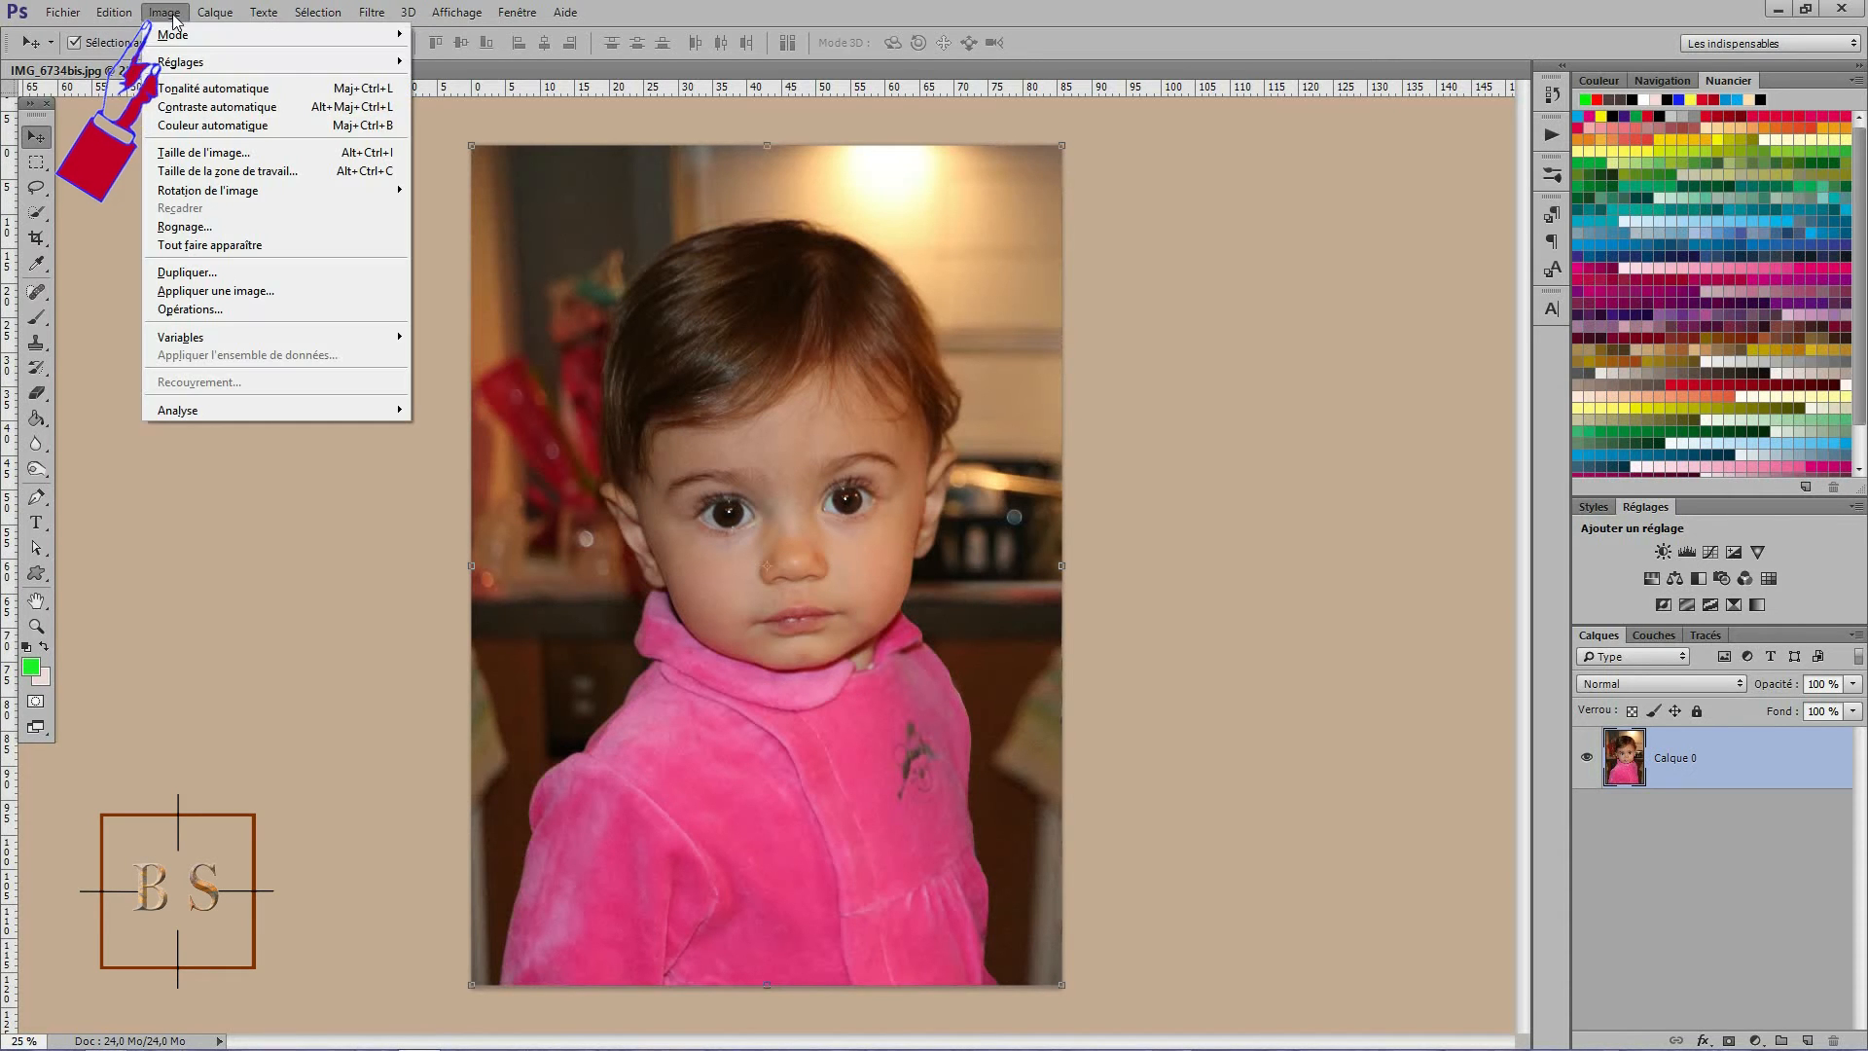
pyautogui.moveTo(177, 62)
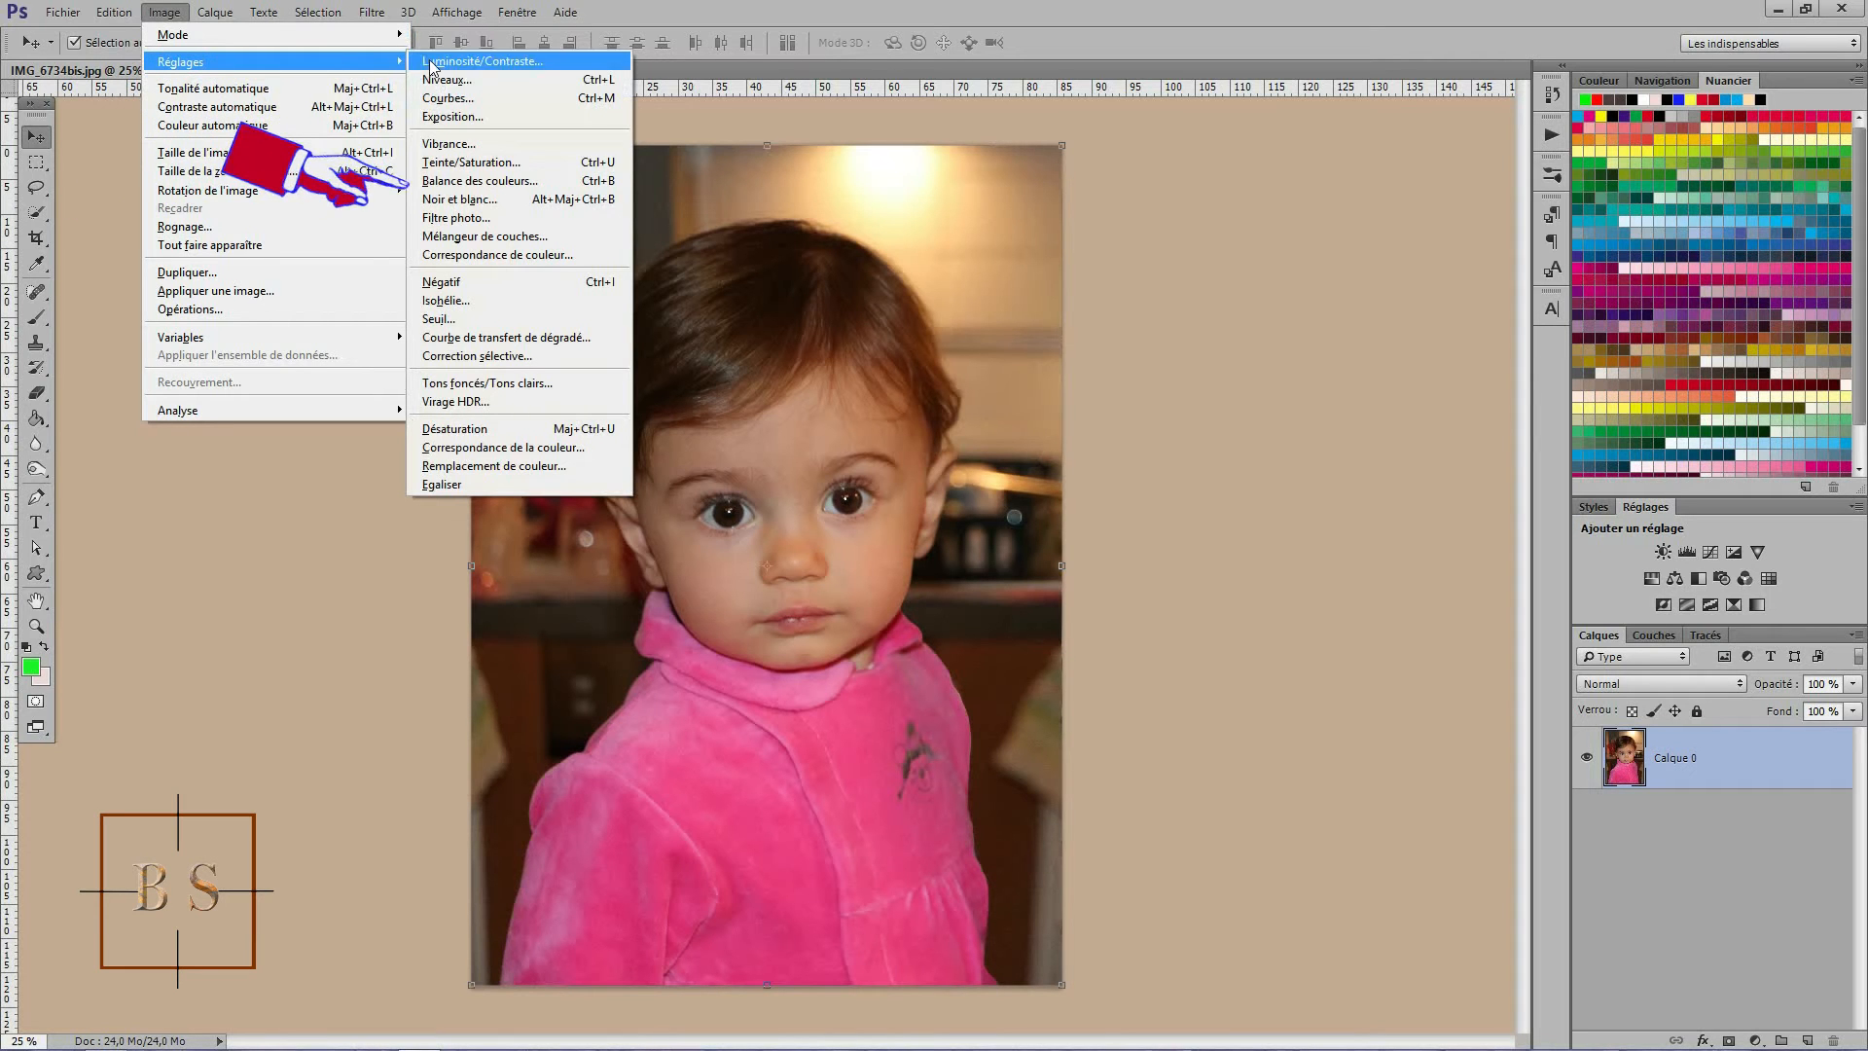
pyautogui.click(441, 201)
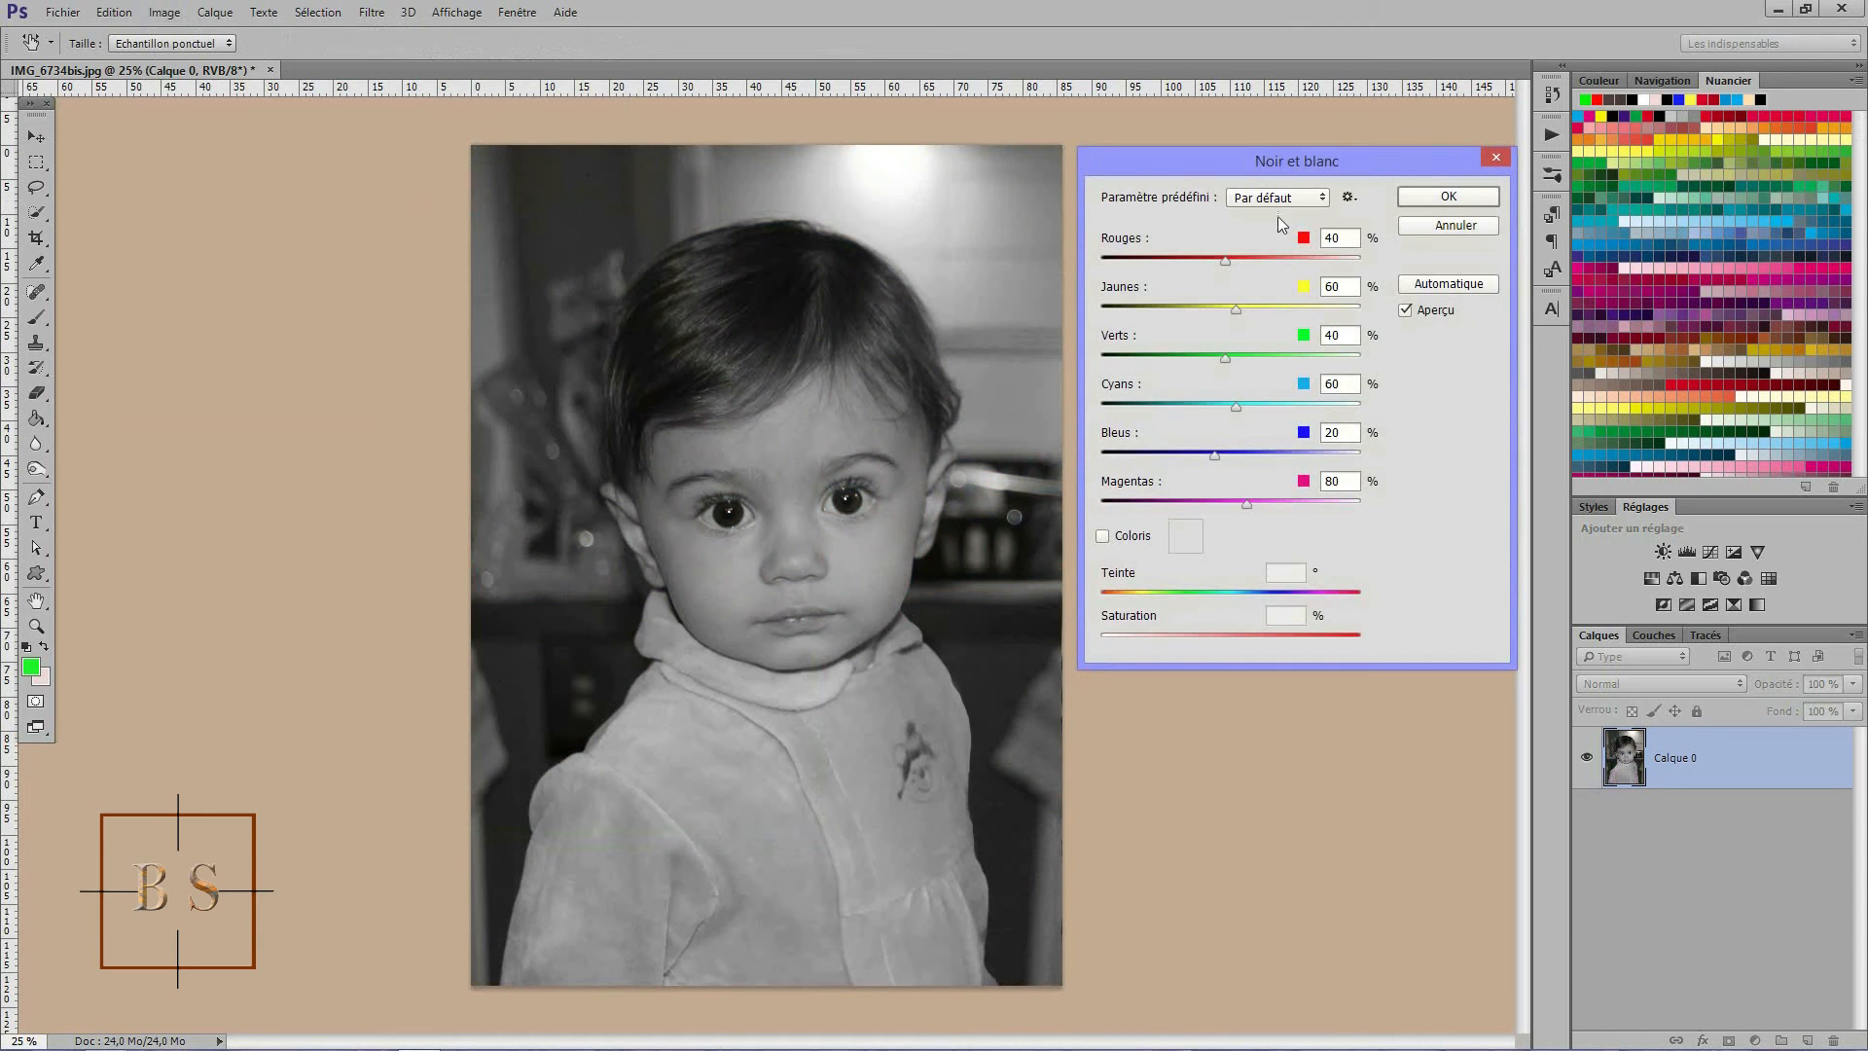
pyautogui.moveTo(1339, 160); pyautogui.dragTo(1208, 165)
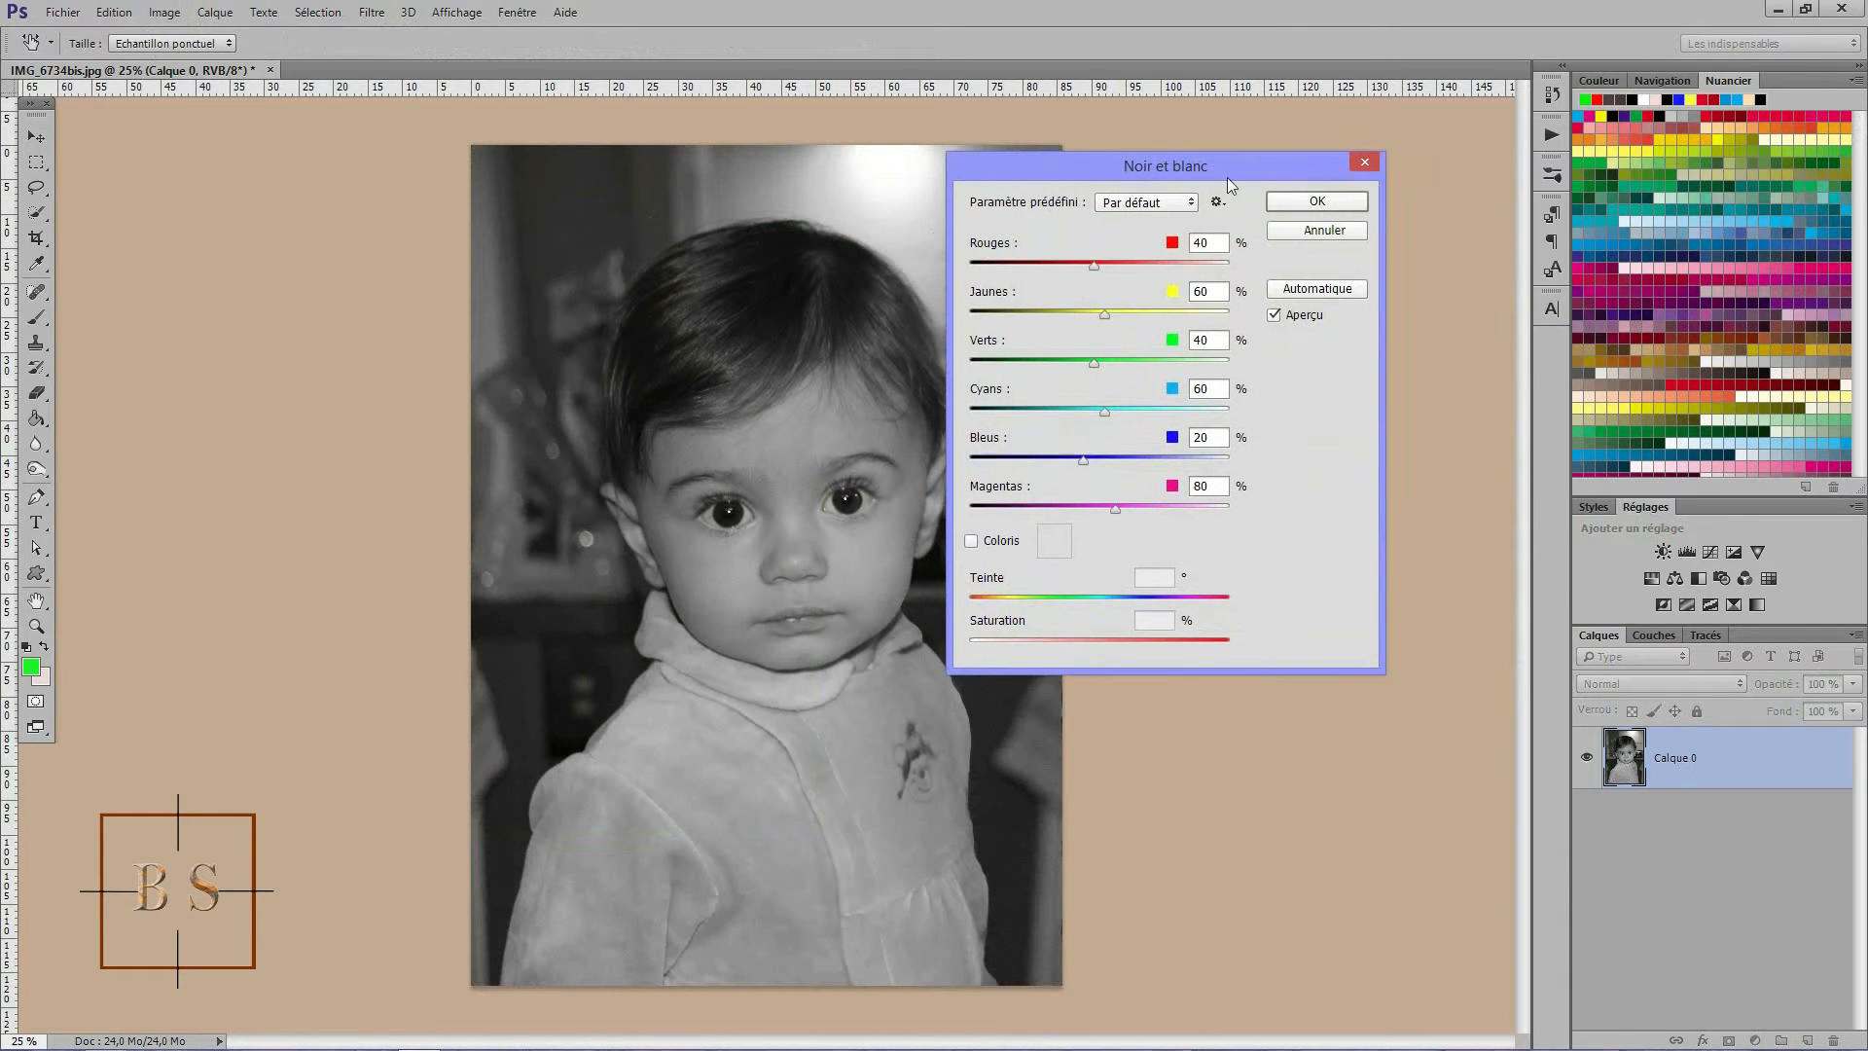
pyautogui.click(1315, 203)
pyautogui.press('v')
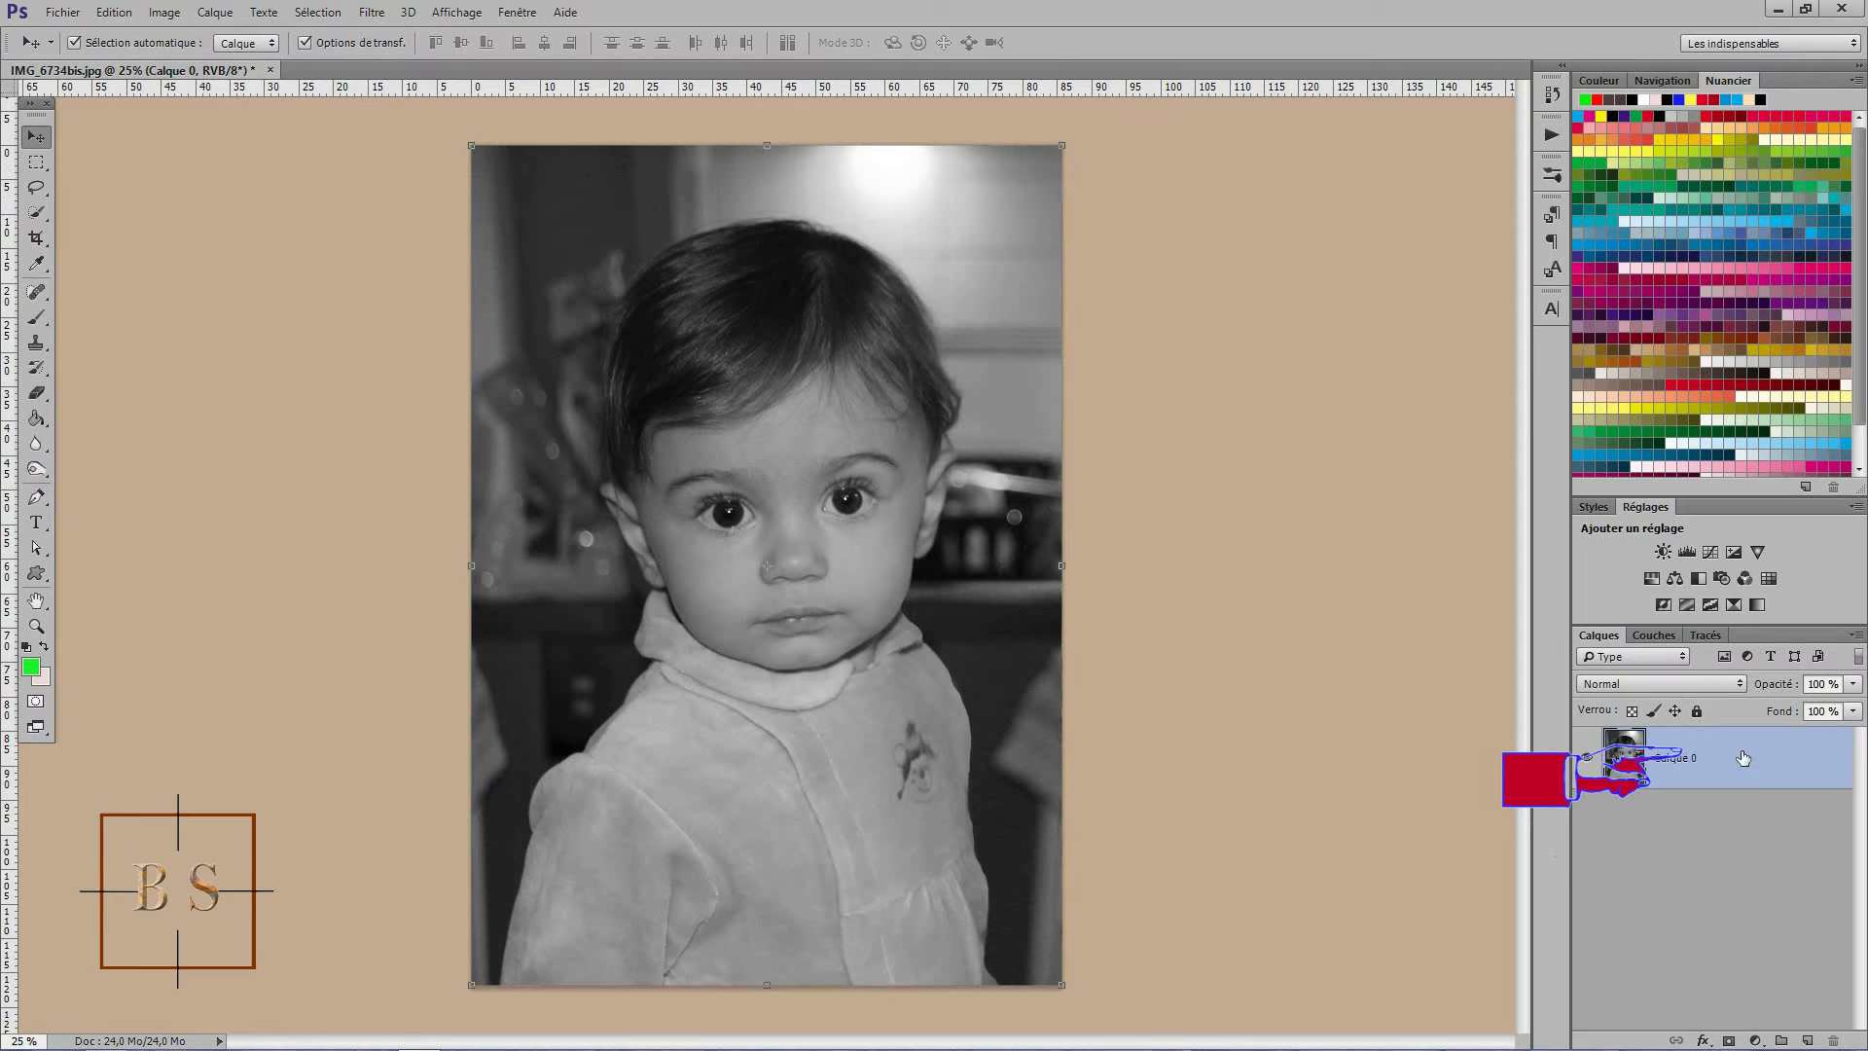
# Step: Create an inverted (Négatif) duplicate of Calque 0 and set its blend mode to Densité couleur -
pyautogui.moveTo(1743, 758); pyautogui.dragTo(1809, 1041)
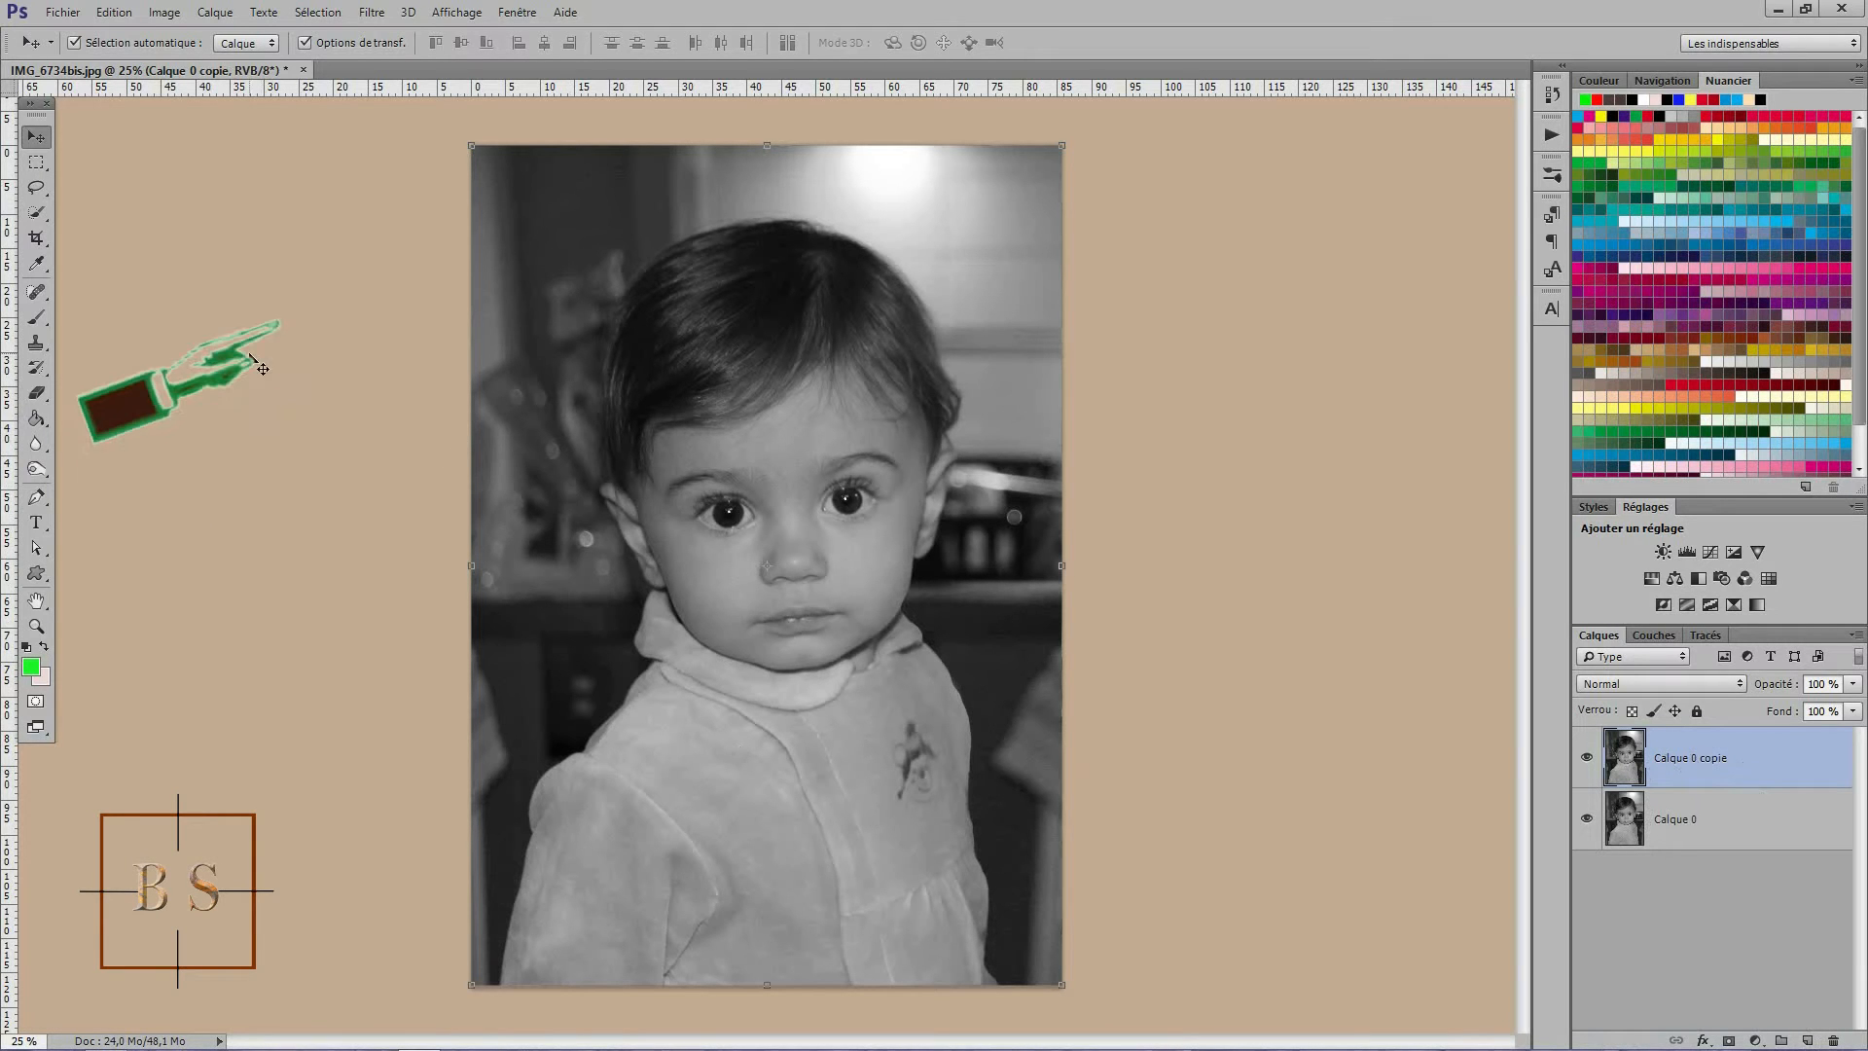
pyautogui.click(179, 17)
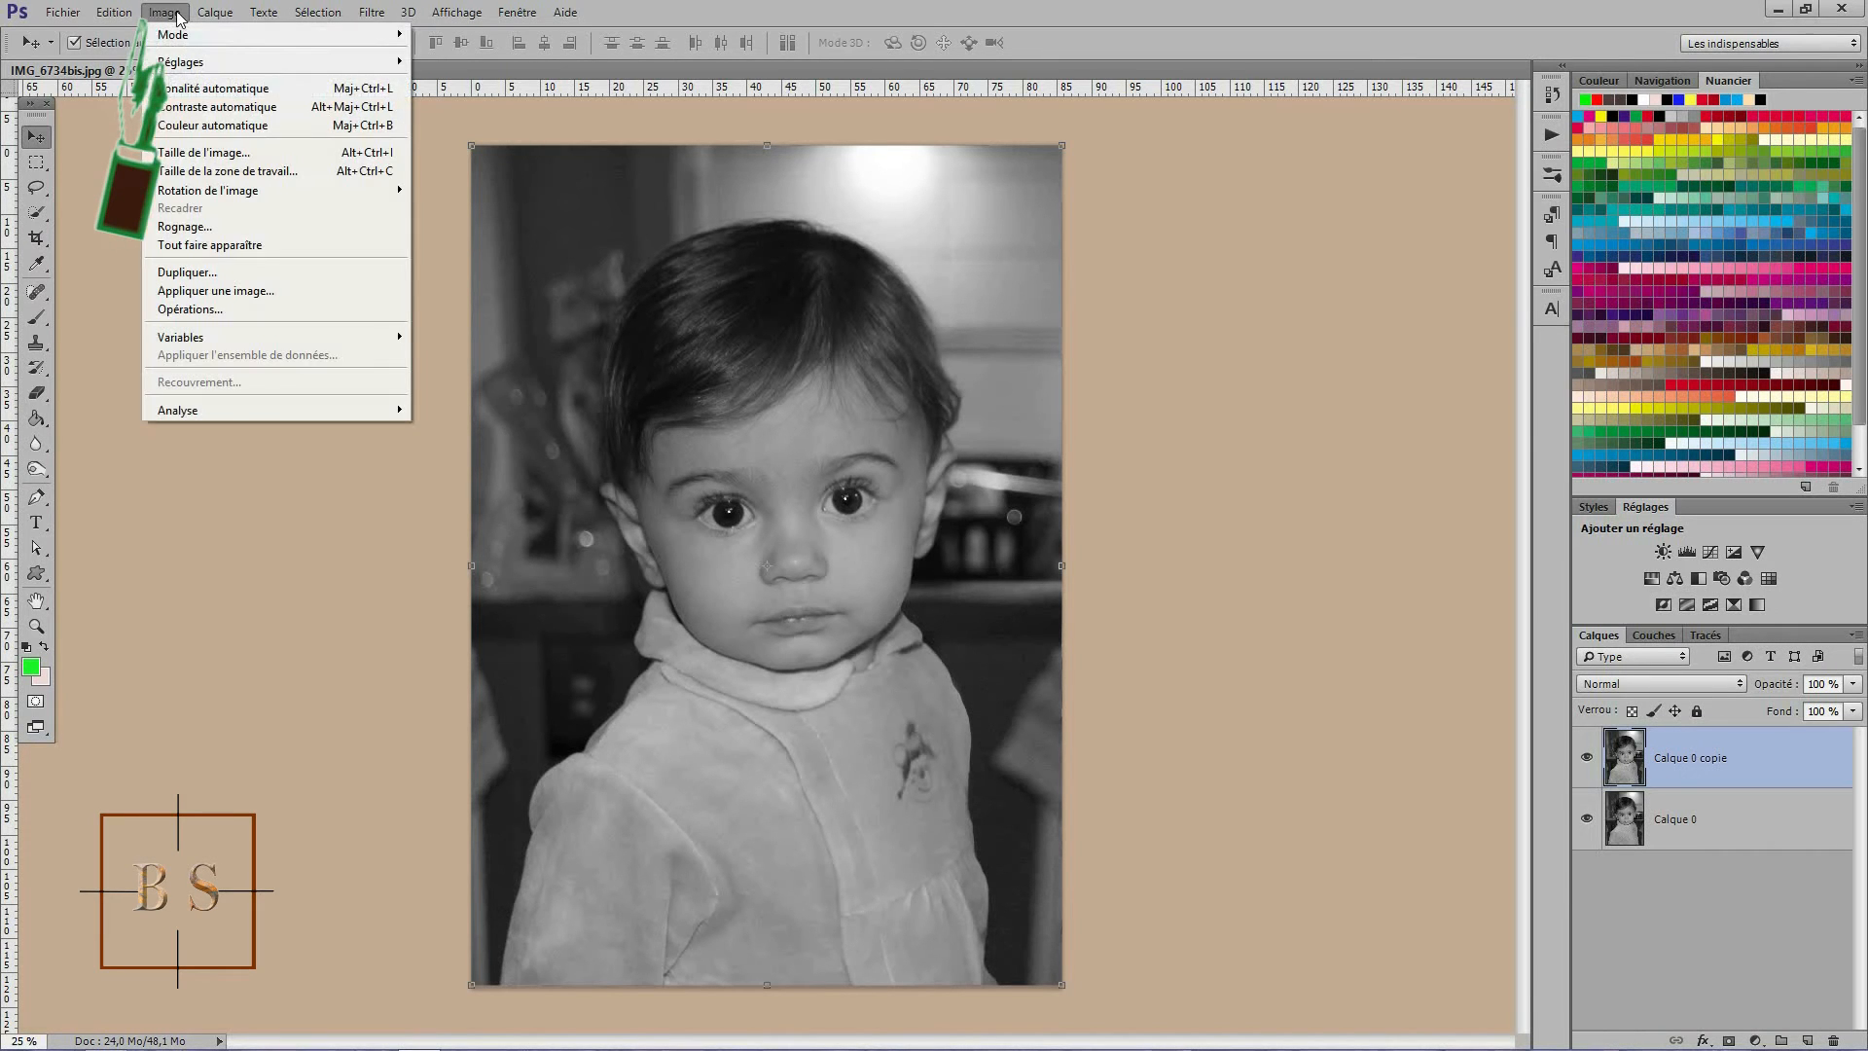
pyautogui.moveTo(181, 65)
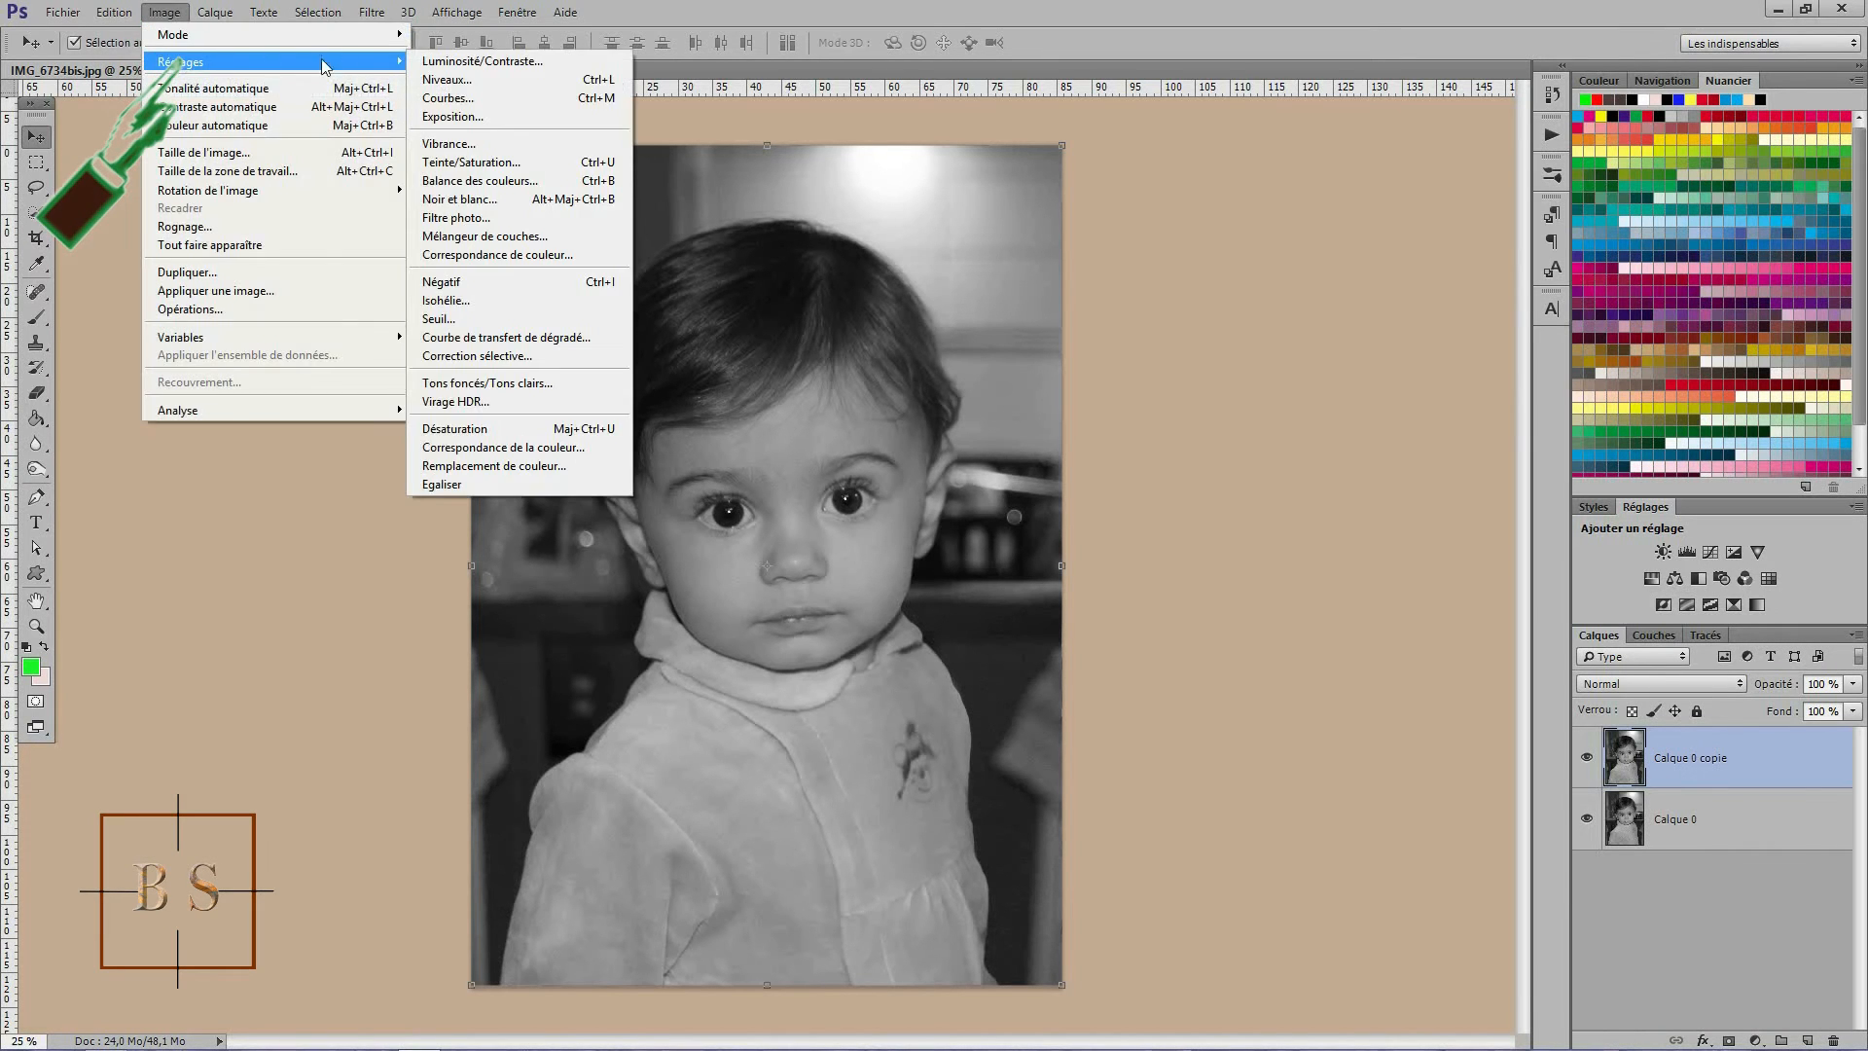
pyautogui.click(451, 289)
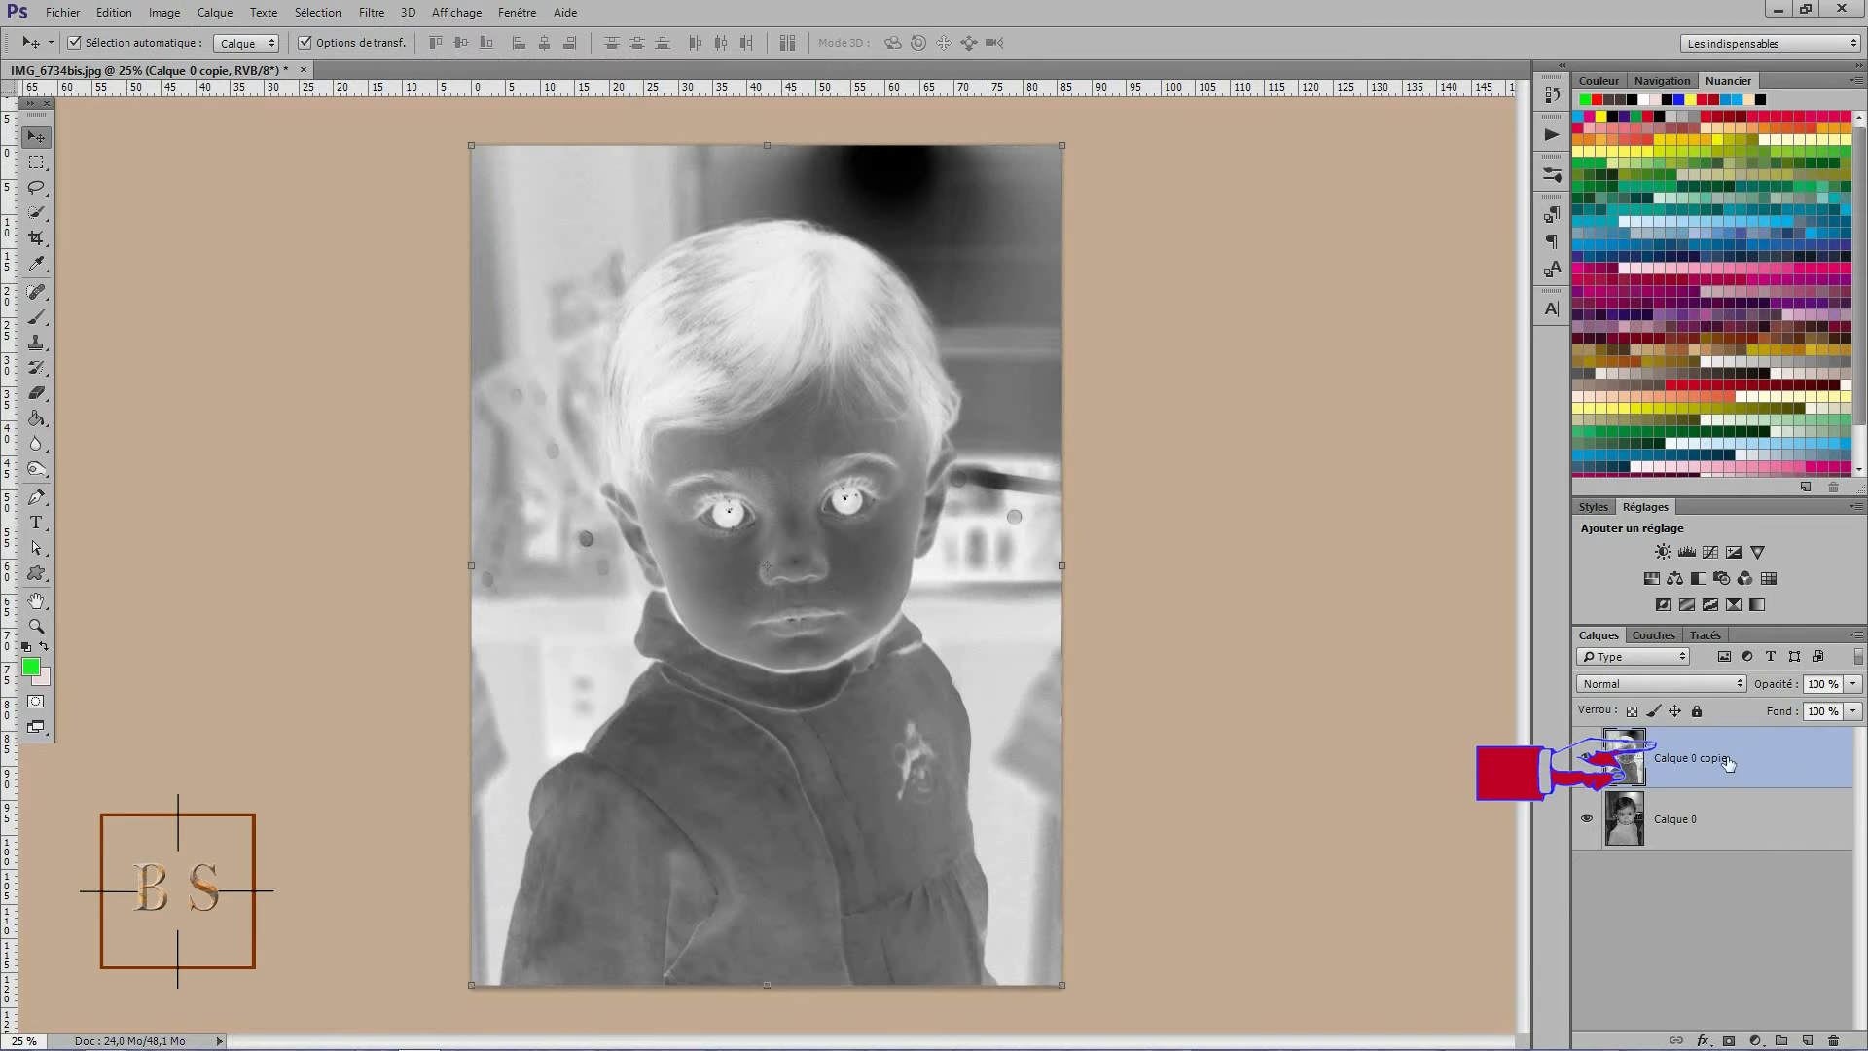
pyautogui.click(1737, 683)
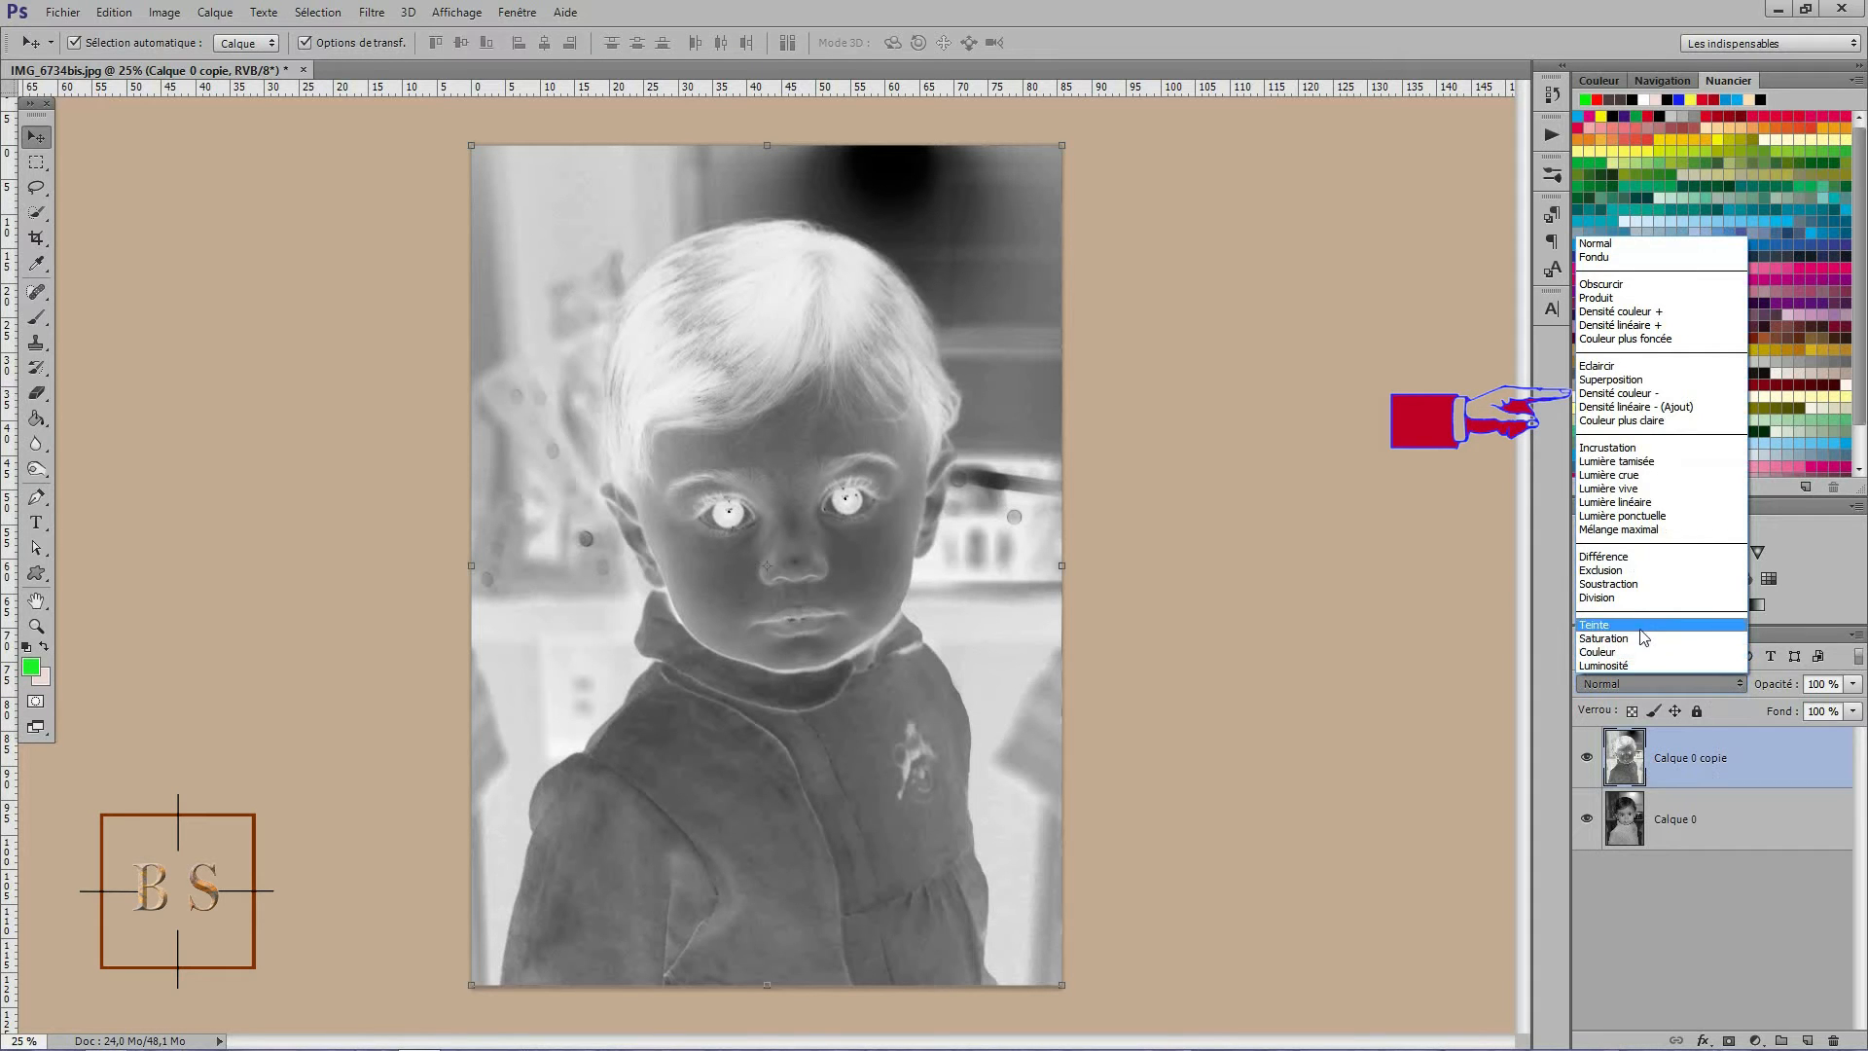
pyautogui.click(1606, 393)
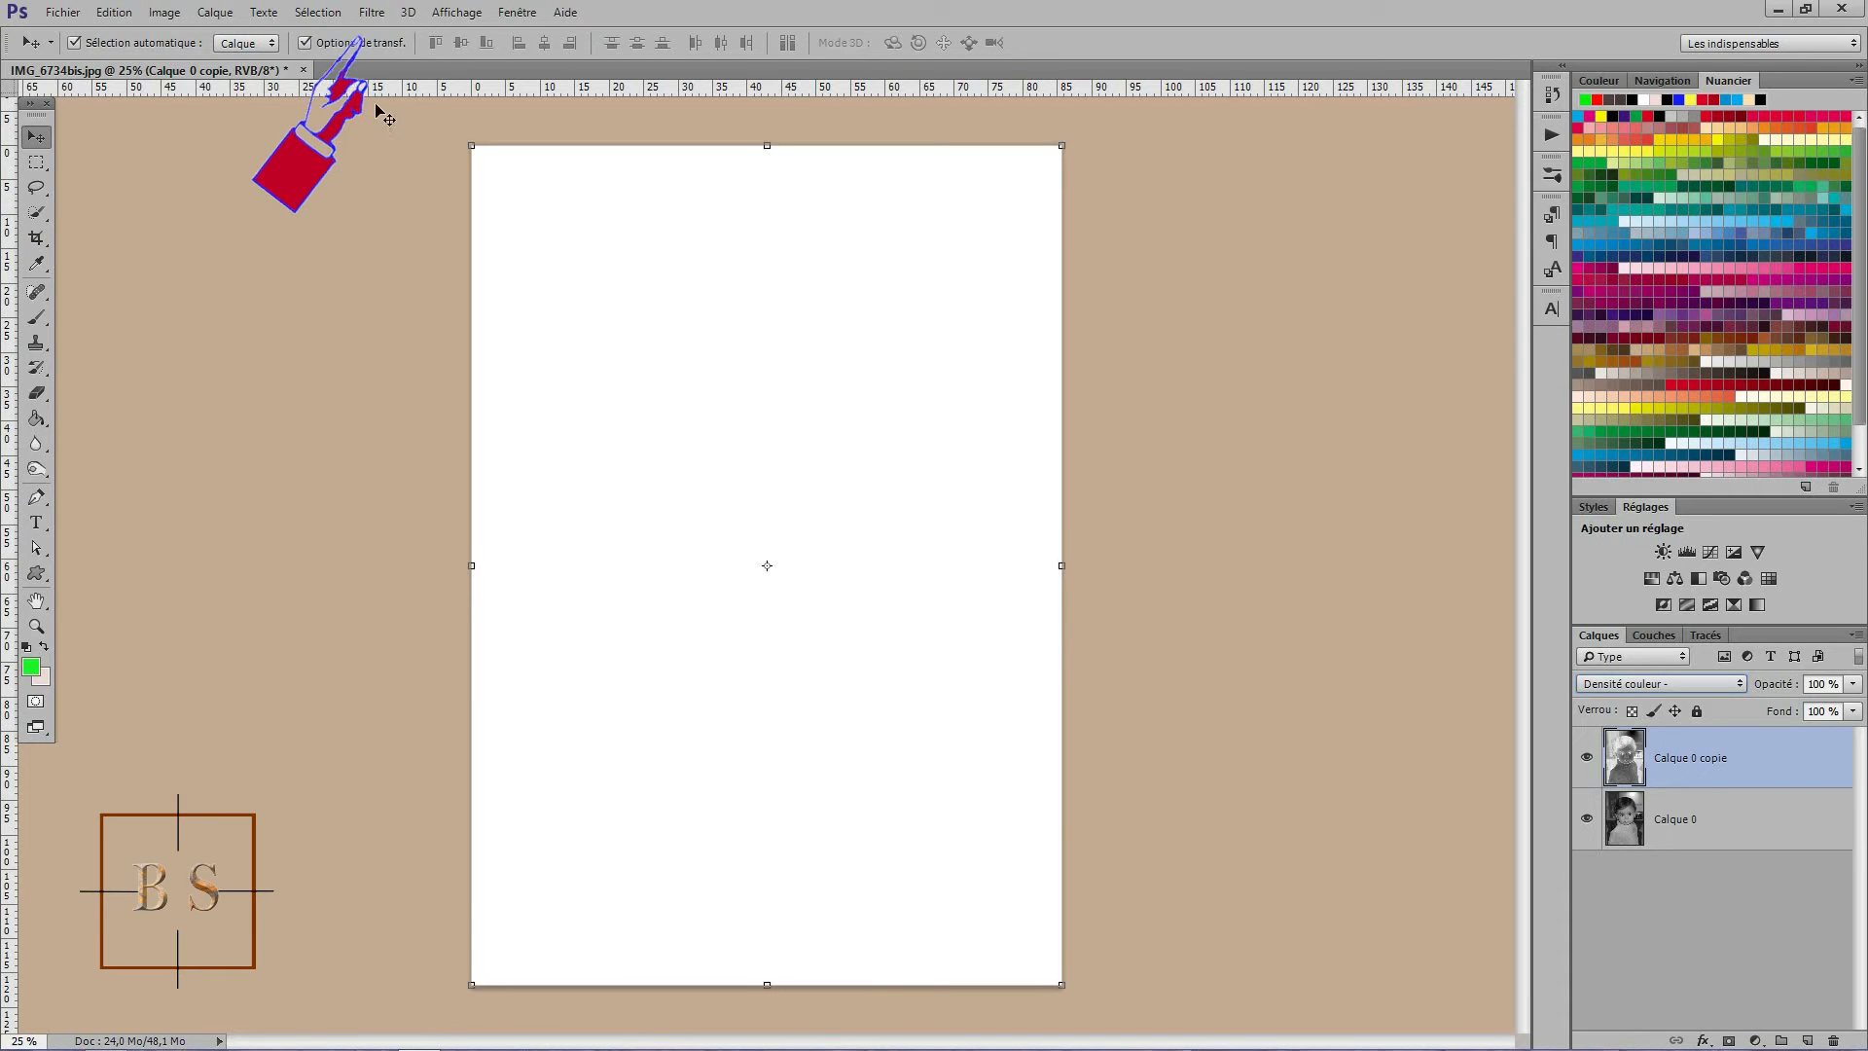
# Step: Apply a Gaussian blur (Flou gaussien) with a radius of 14,1 pixels to the inverted layer copy
pyautogui.click(373, 14)
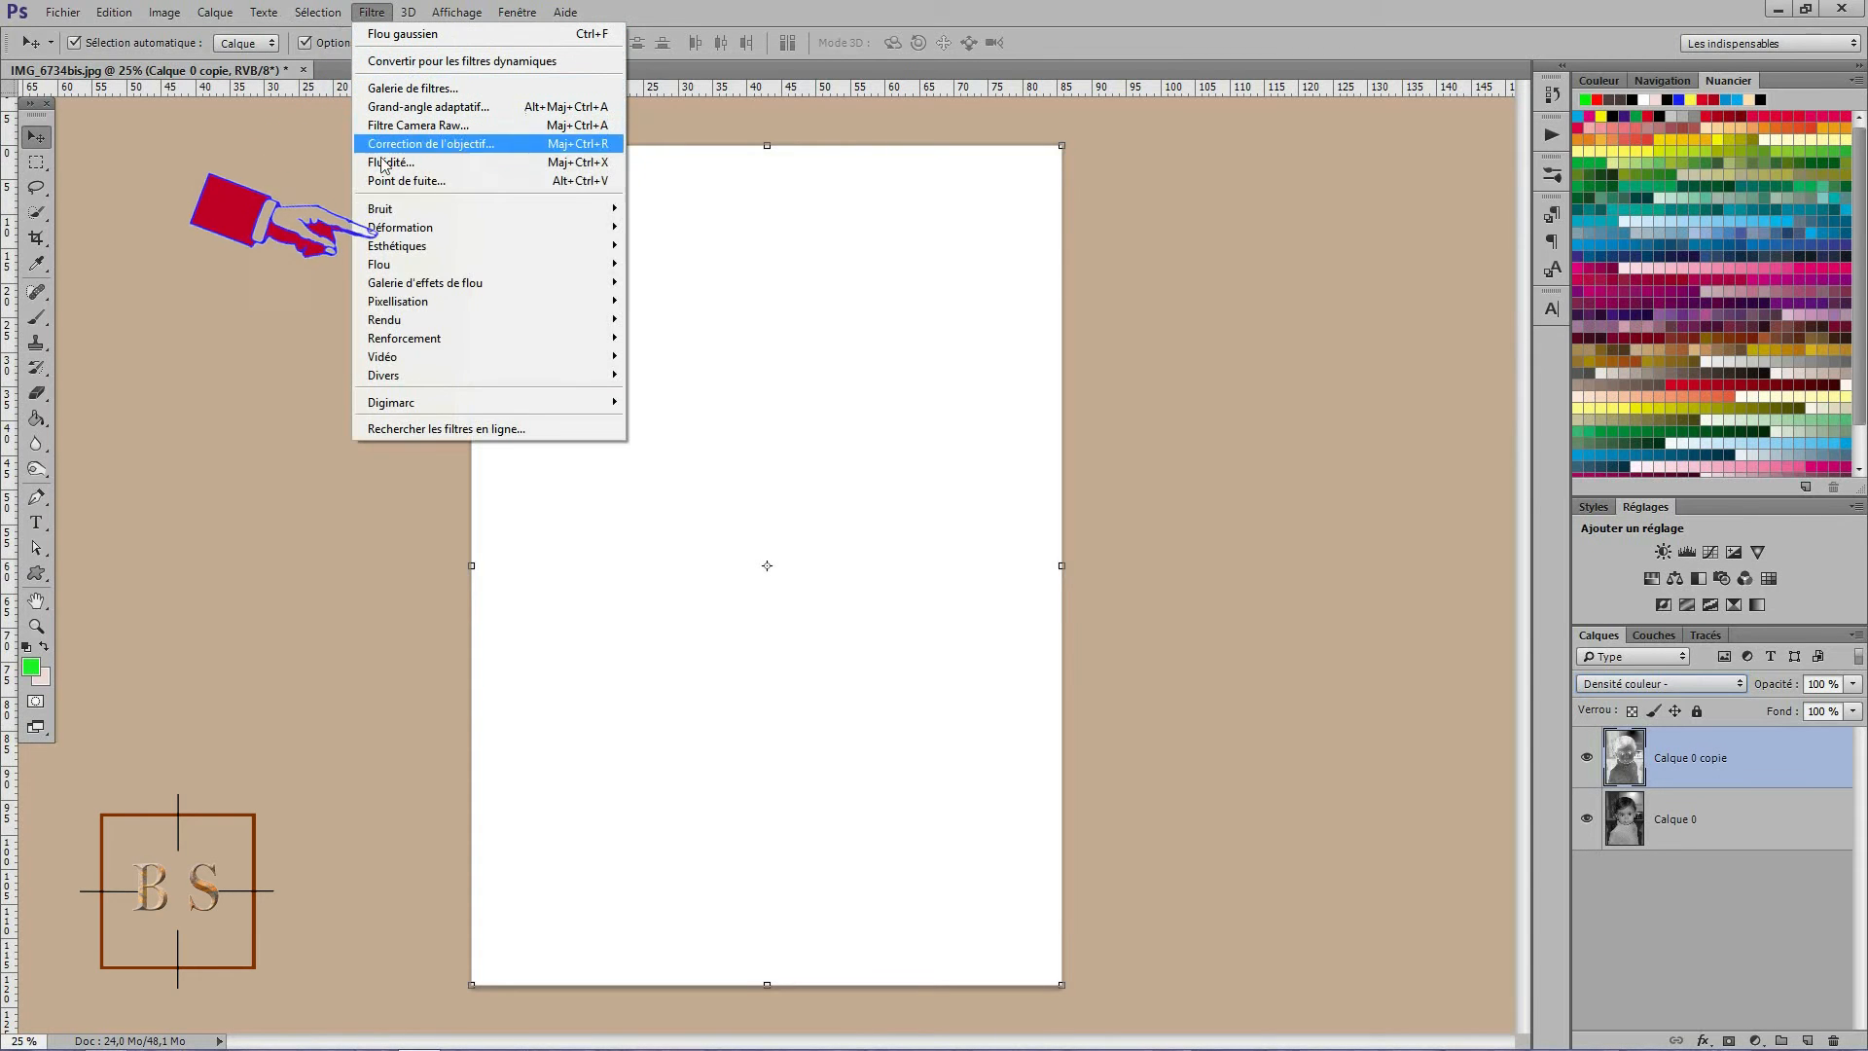
pyautogui.moveTo(437, 264)
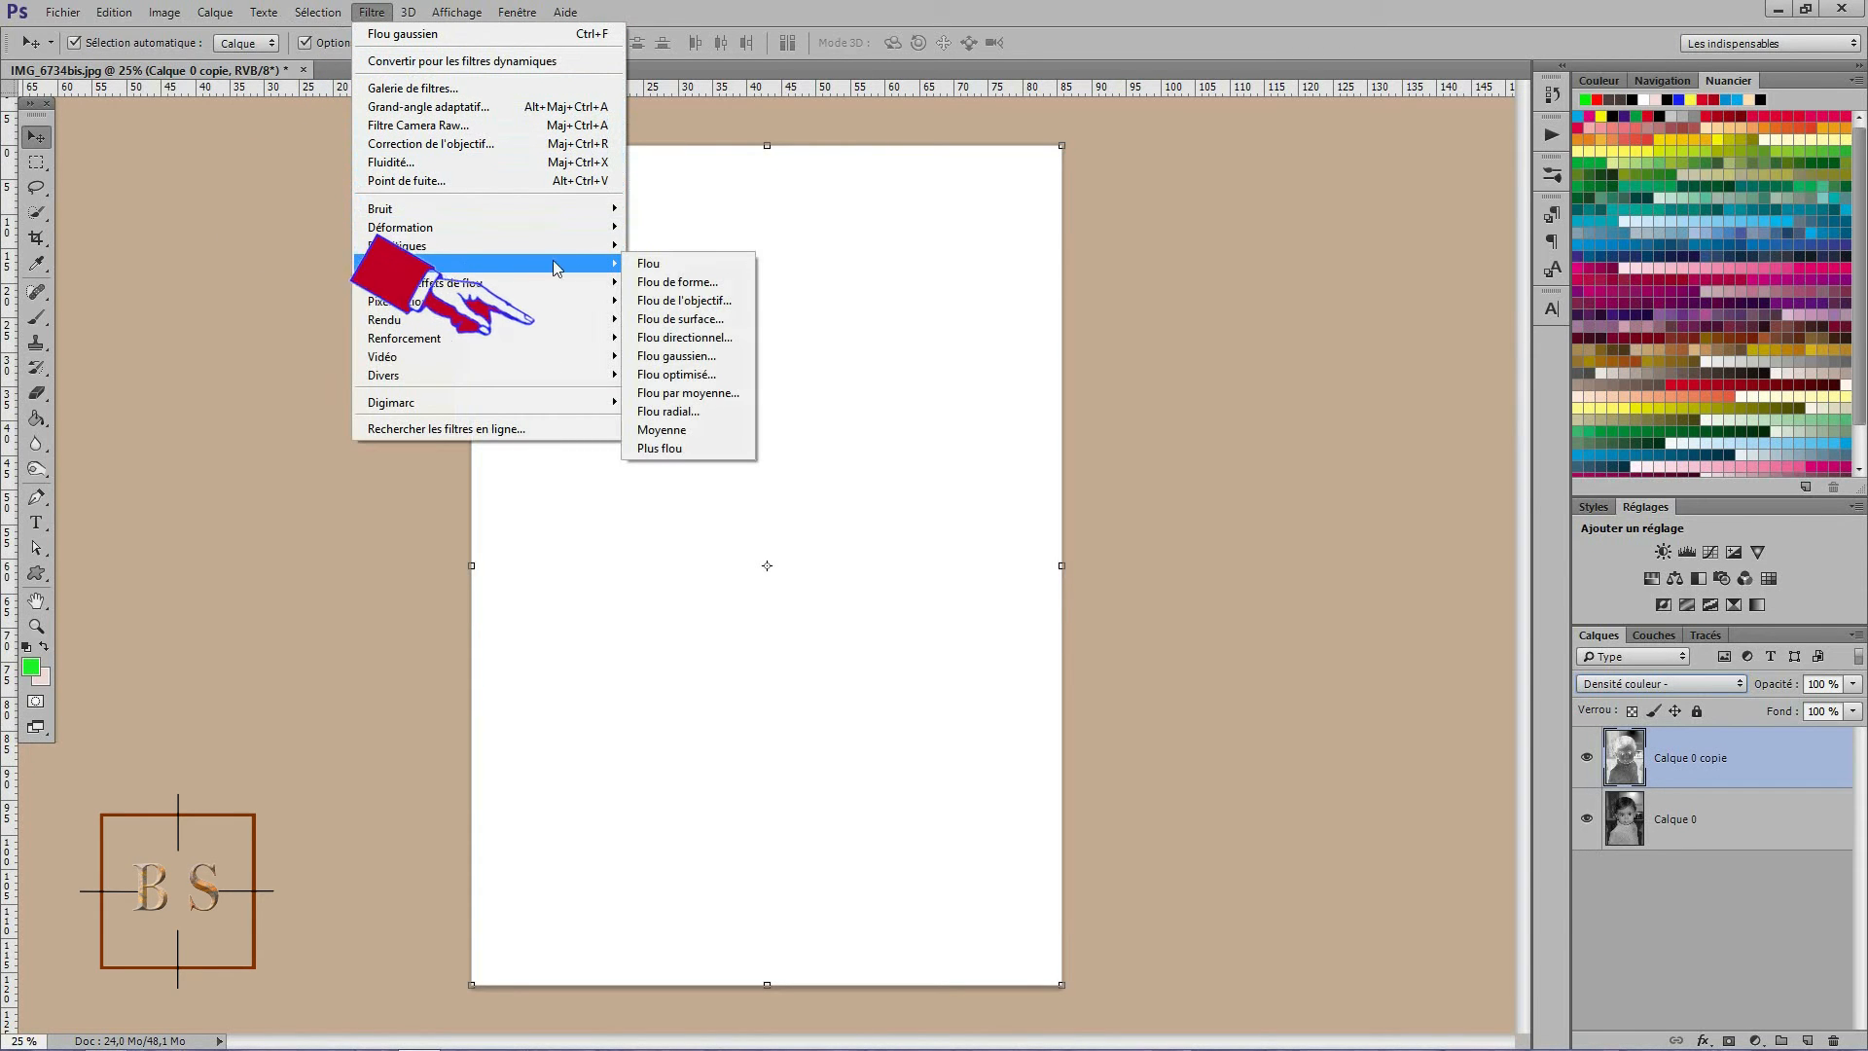
pyautogui.click(673, 360)
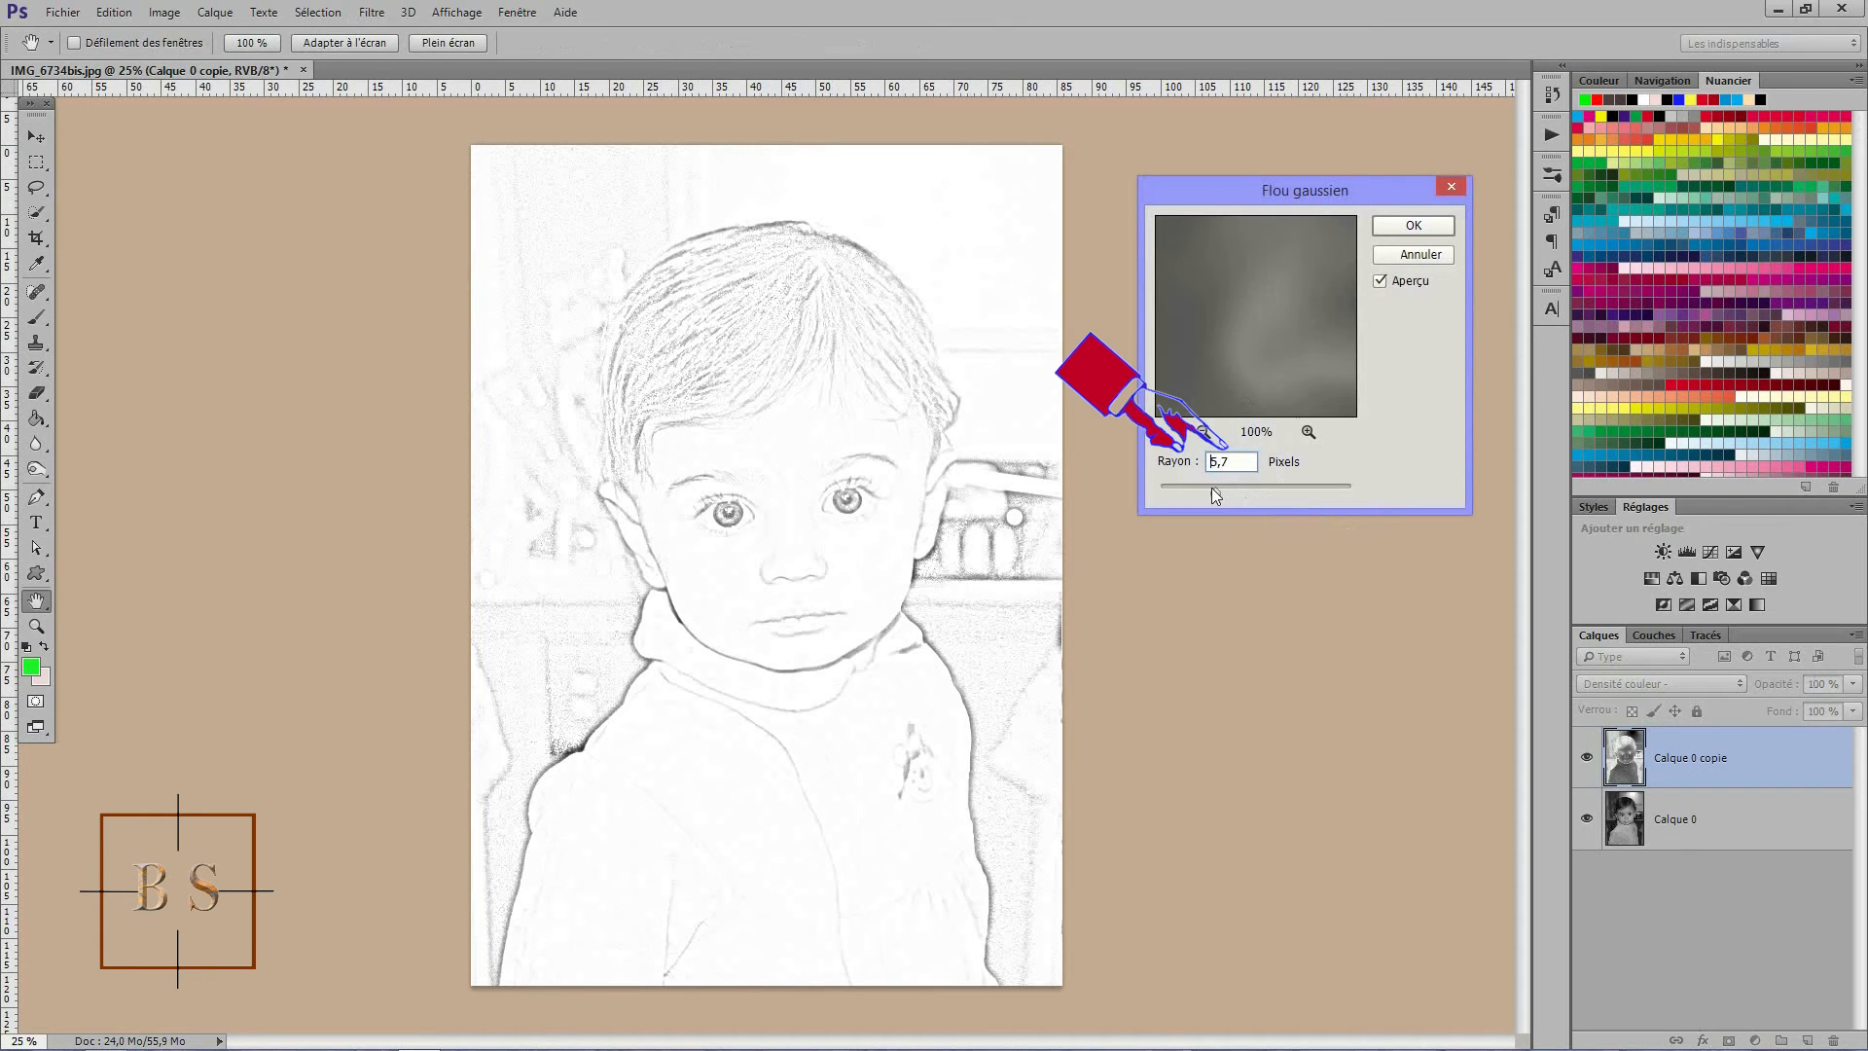
pyautogui.moveTo(1194, 487); pyautogui.dragTo(1187, 487)
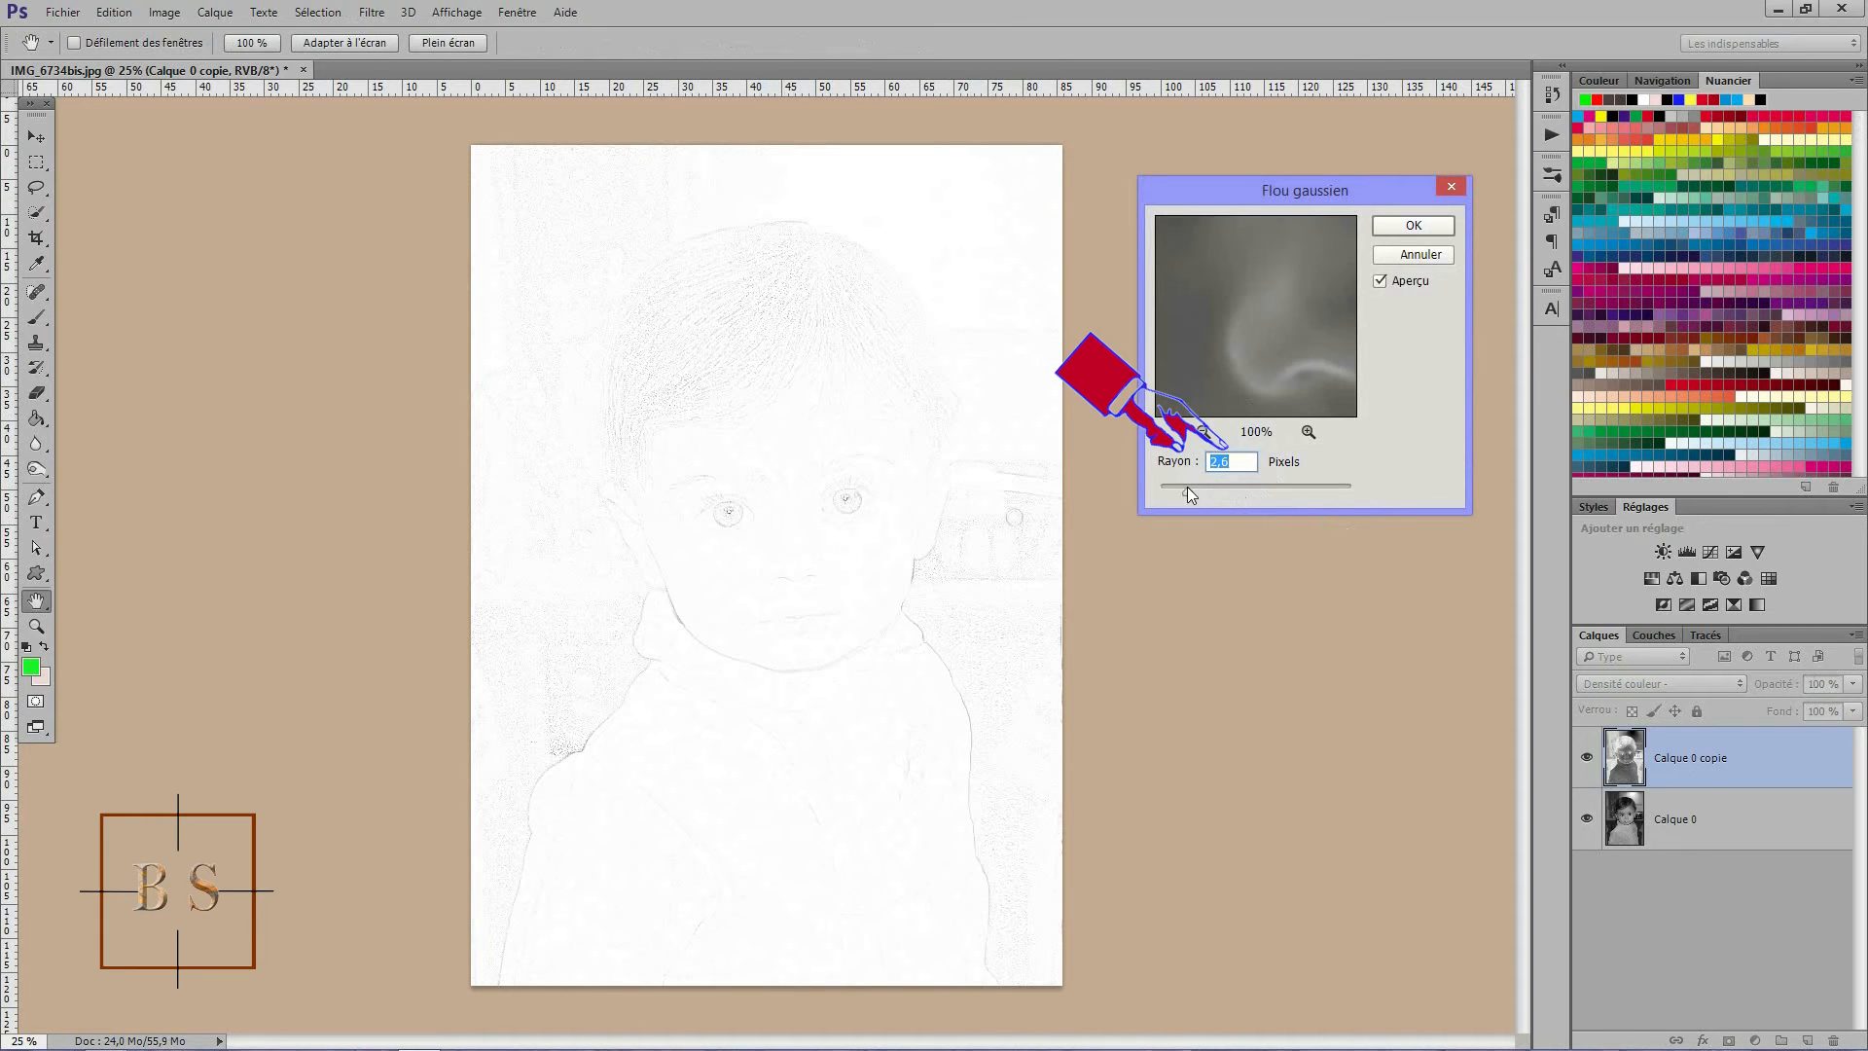
pyautogui.click(1298, 489)
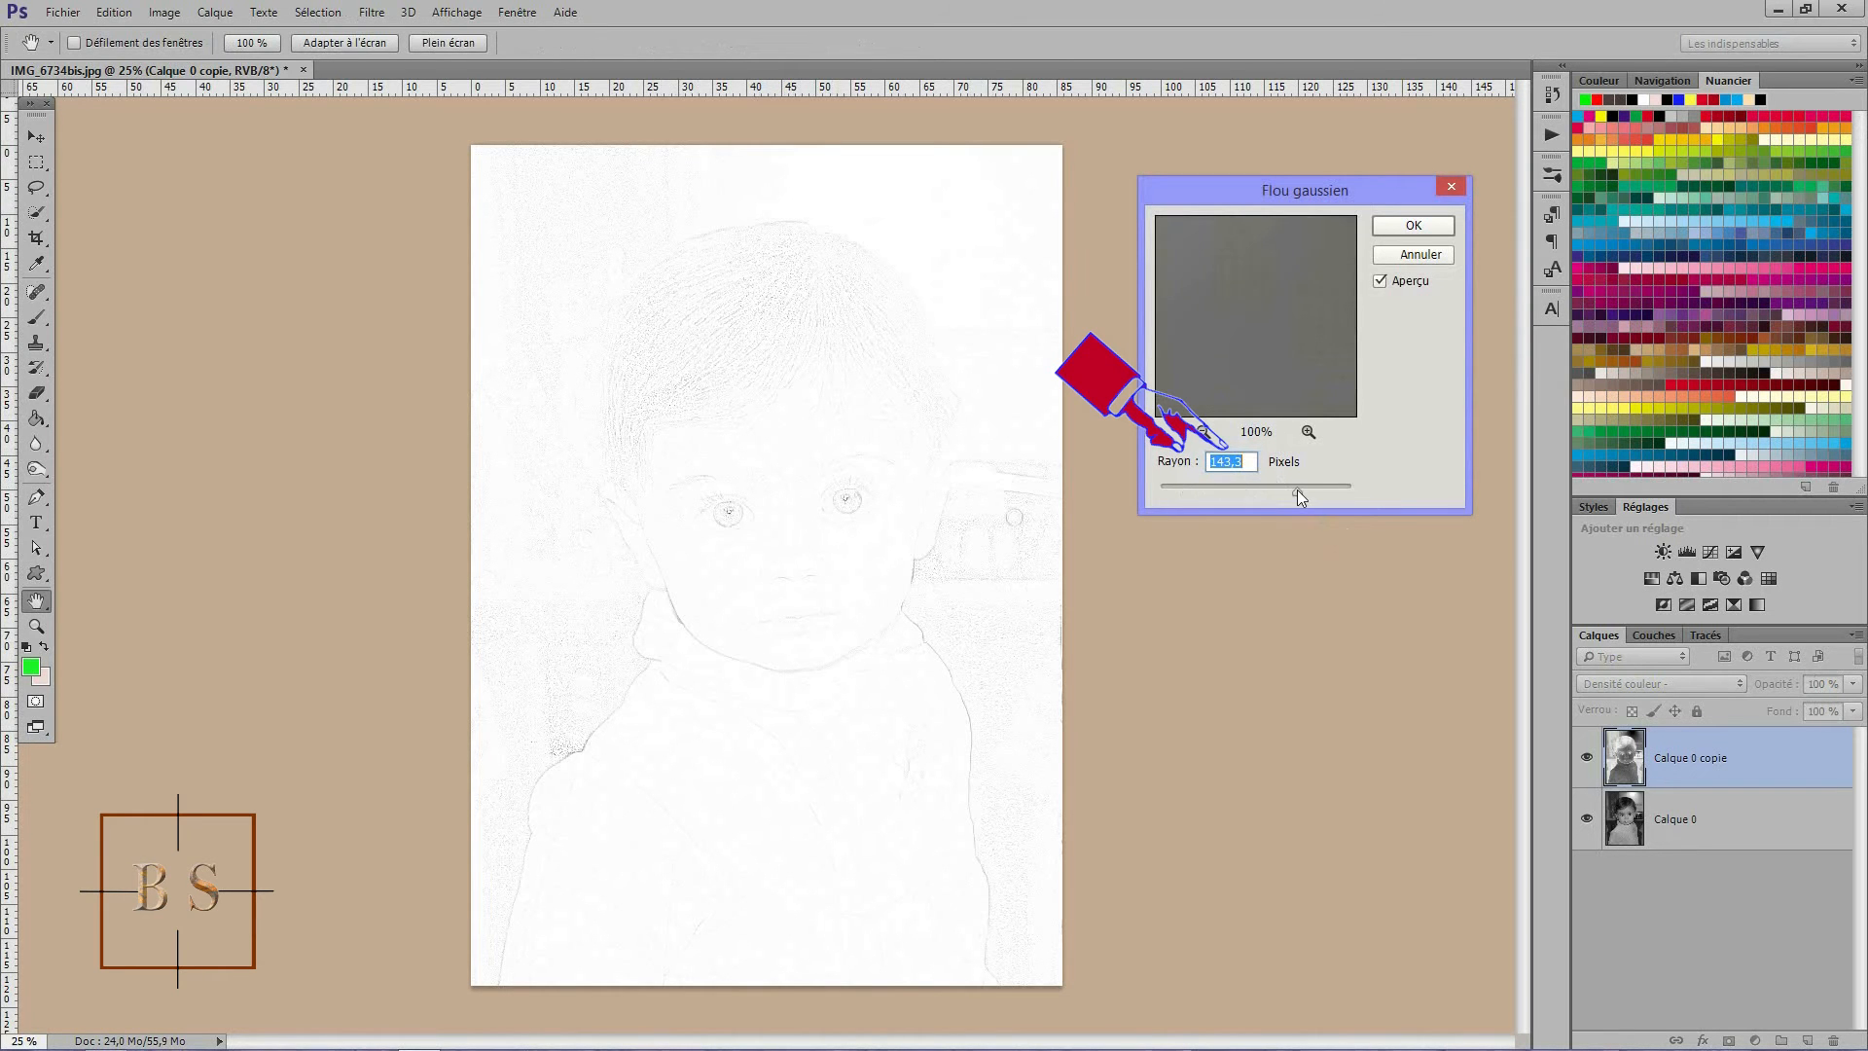
pyautogui.moveTo(1247, 488); pyautogui.dragTo(1235, 487)
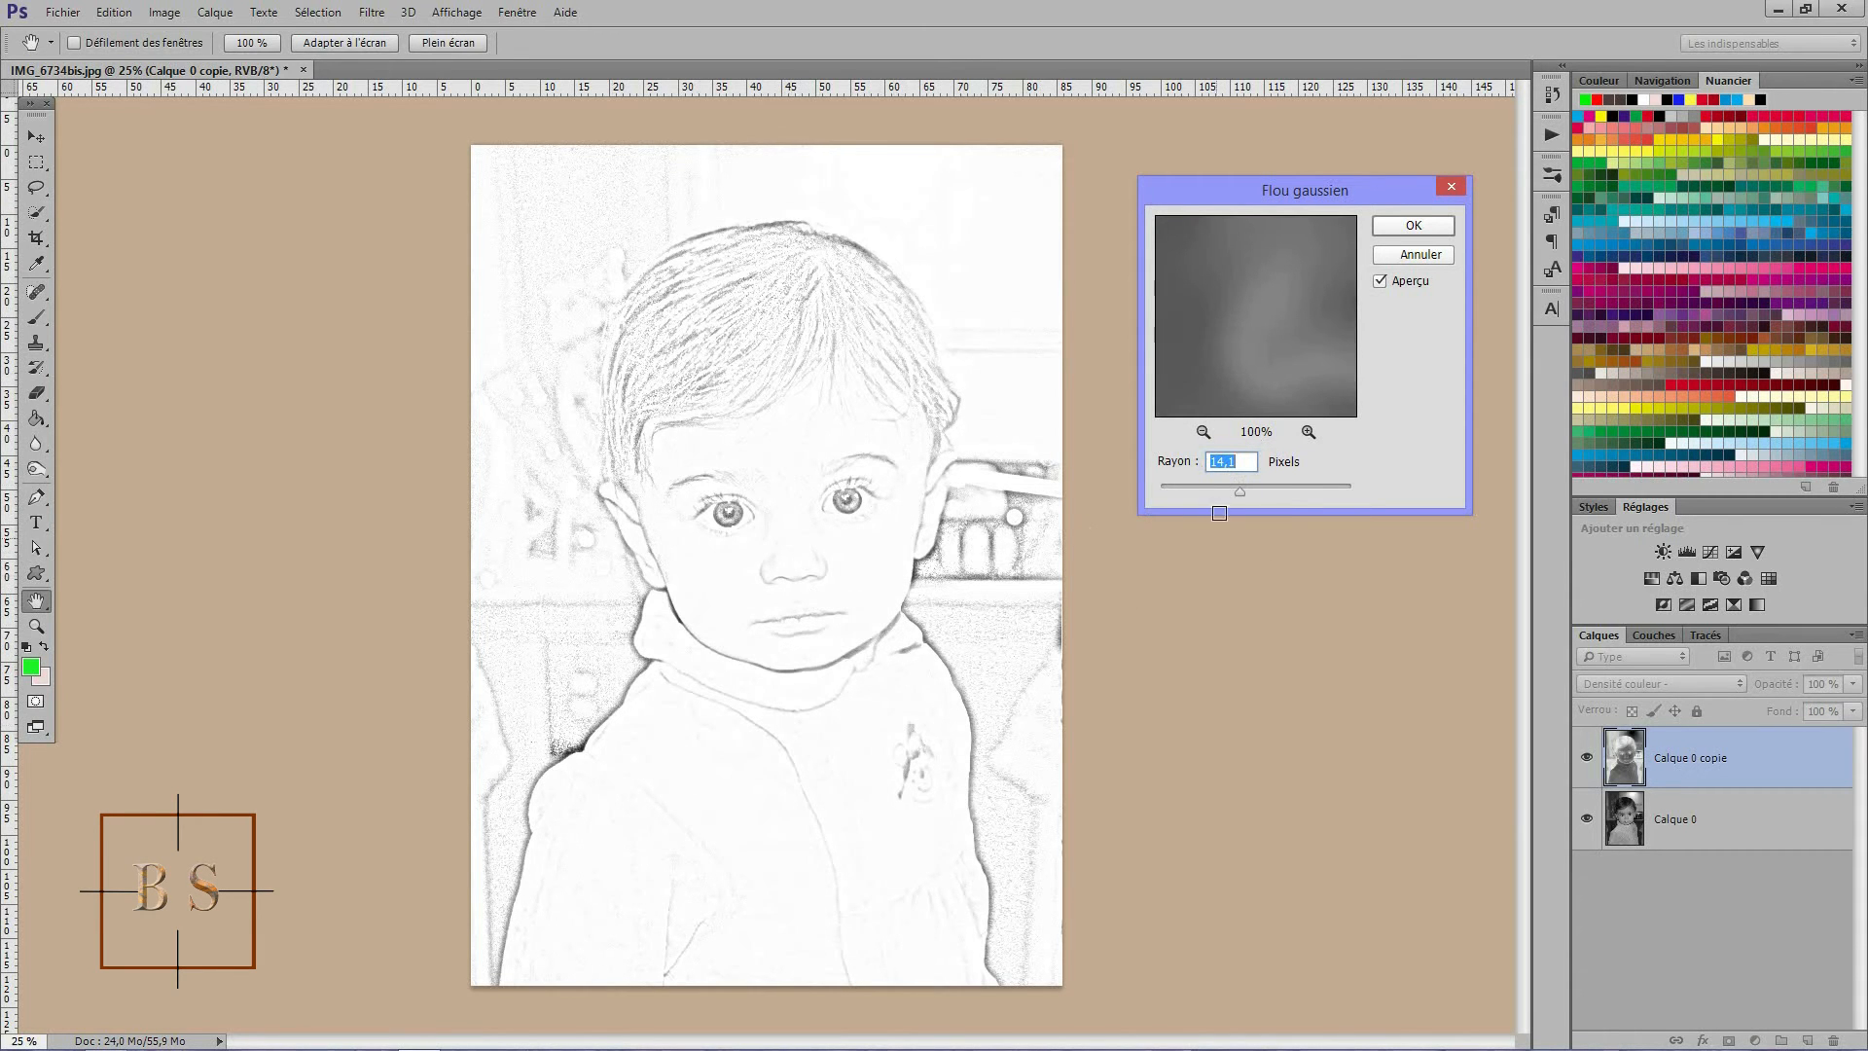
pyautogui.click(1412, 226)
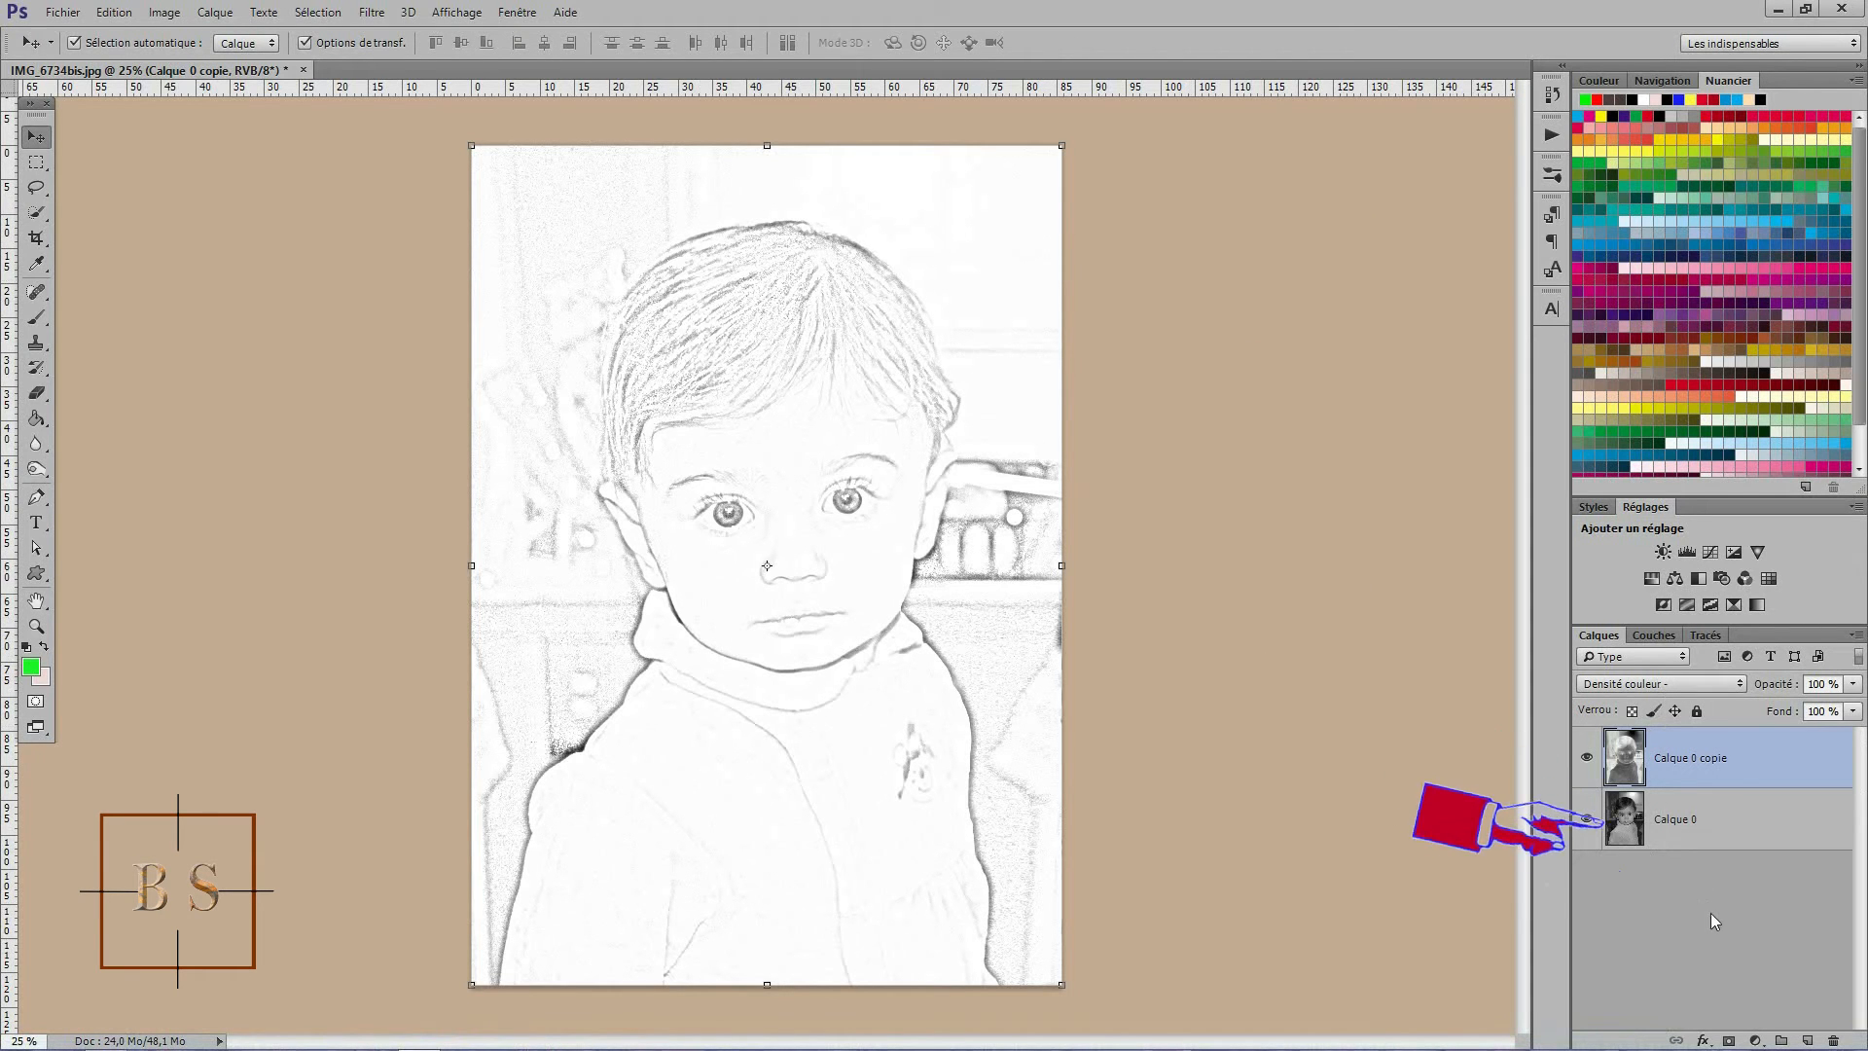
# Step: Add a Niveaux adjustment layer with the black input level at 31 and the midtones at 0,60
pyautogui.click(1755, 1041)
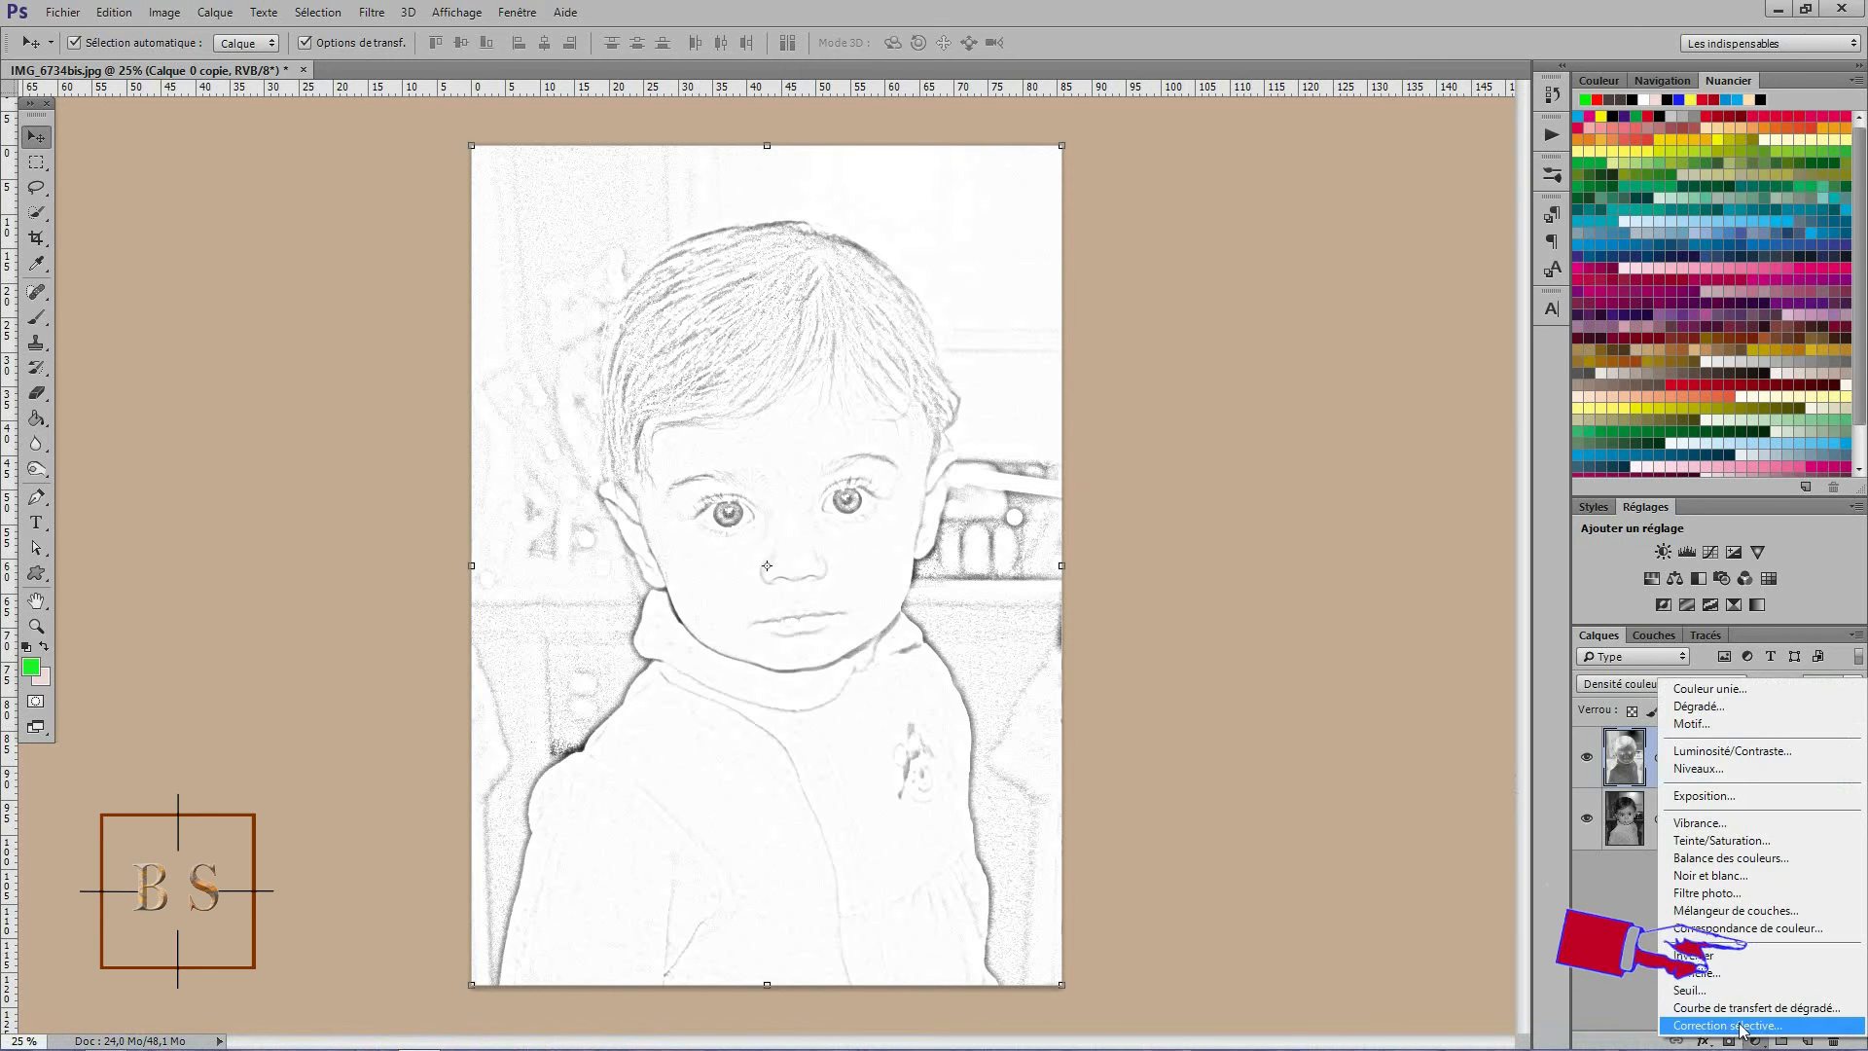
pyautogui.click(1700, 771)
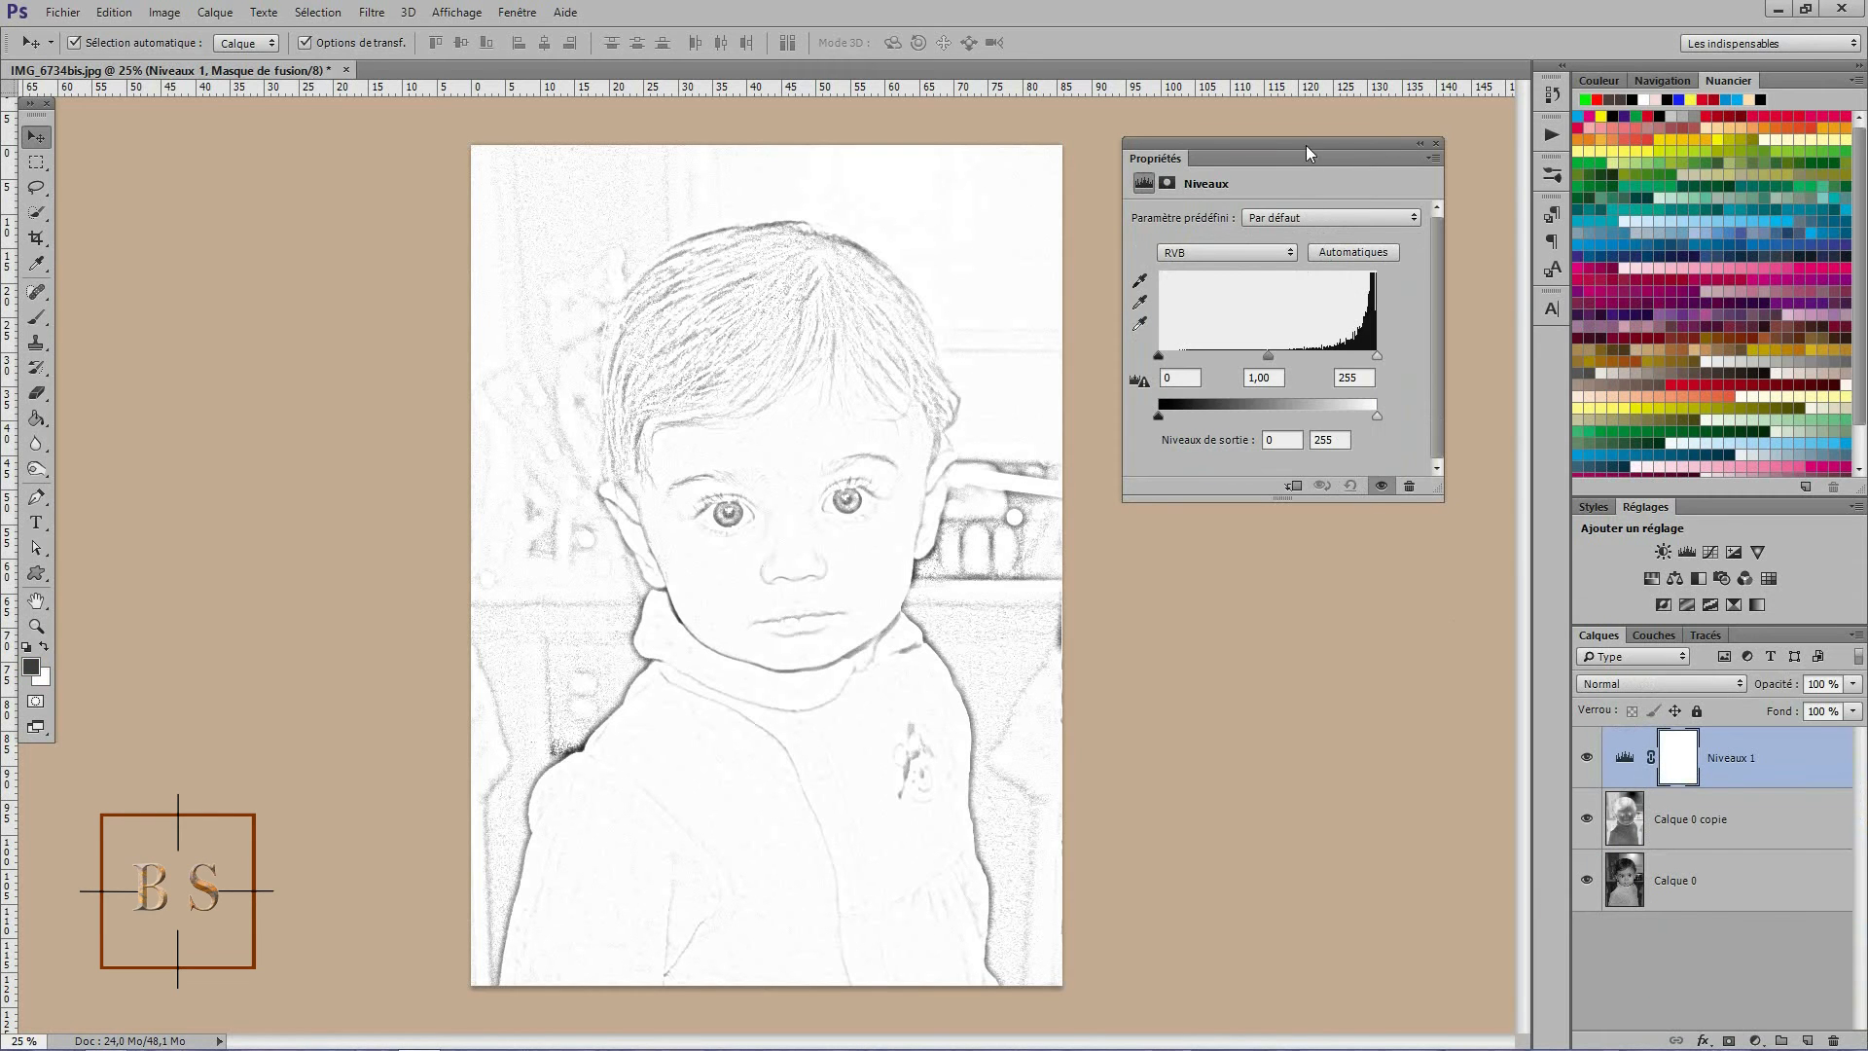
pyautogui.moveTo(1312, 152); pyautogui.dragTo(1269, 158)
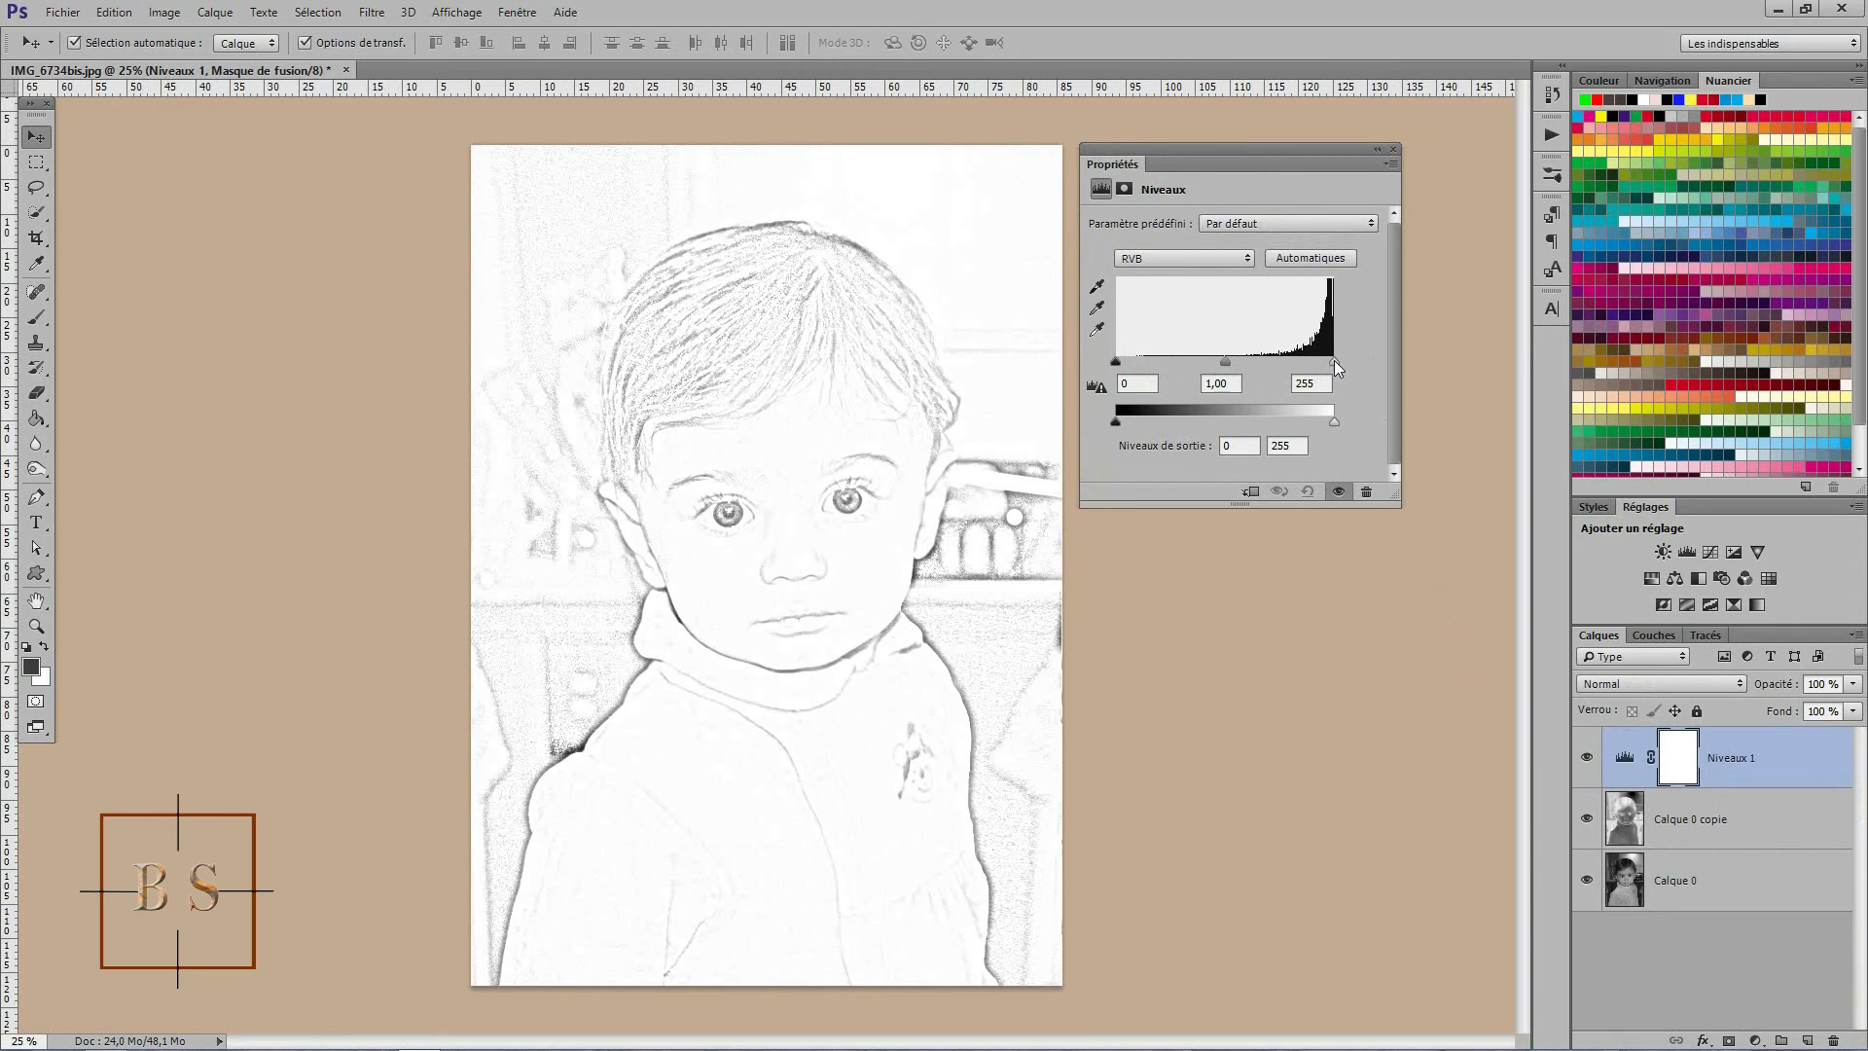
pyautogui.moveTo(1334, 360); pyautogui.dragTo(1385, 362)
pyautogui.moveTo(1233, 360)
pyautogui.mouseDown()
pyautogui.moveTo(1277, 364)
pyautogui.moveTo(1200, 366)
pyautogui.moveTo(1260, 366)
pyautogui.mouseUp()
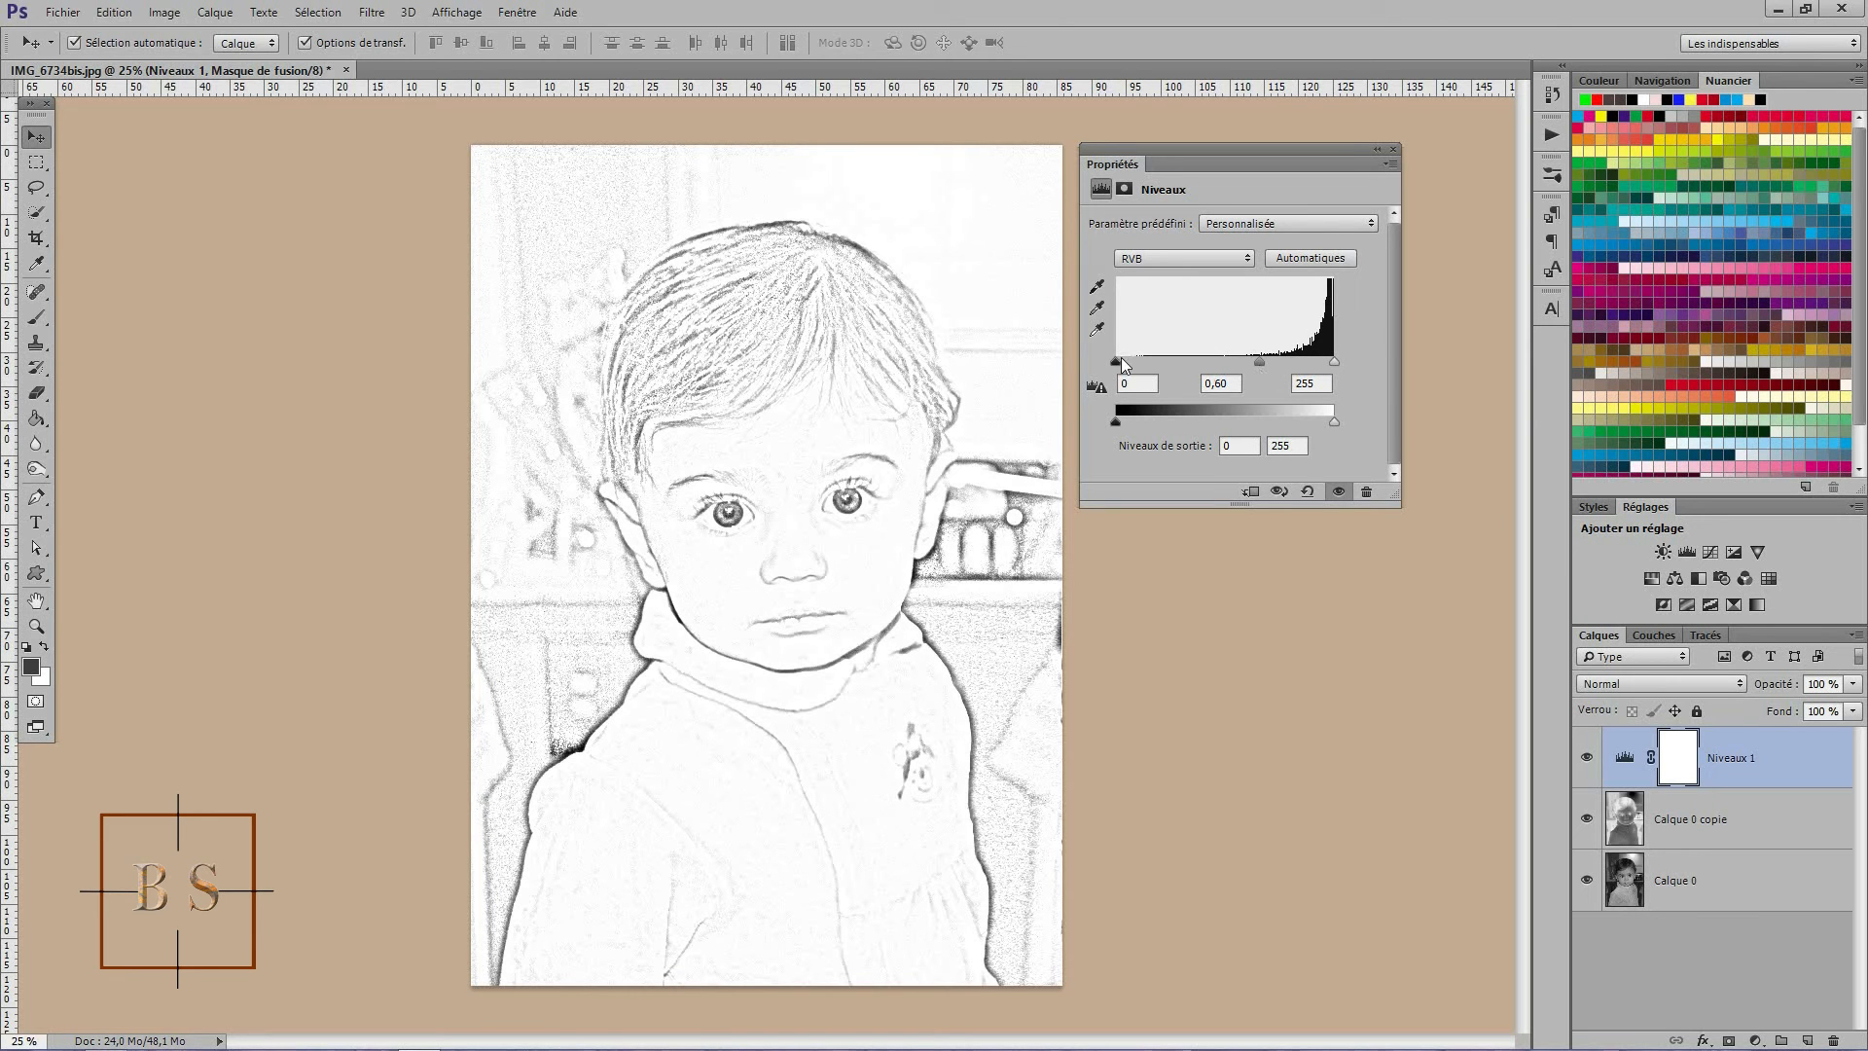
pyautogui.moveTo(1116, 362)
pyautogui.mouseDown()
pyautogui.moveTo(1244, 363)
pyautogui.moveTo(1121, 364)
pyautogui.moveTo(1142, 359)
pyautogui.mouseUp()
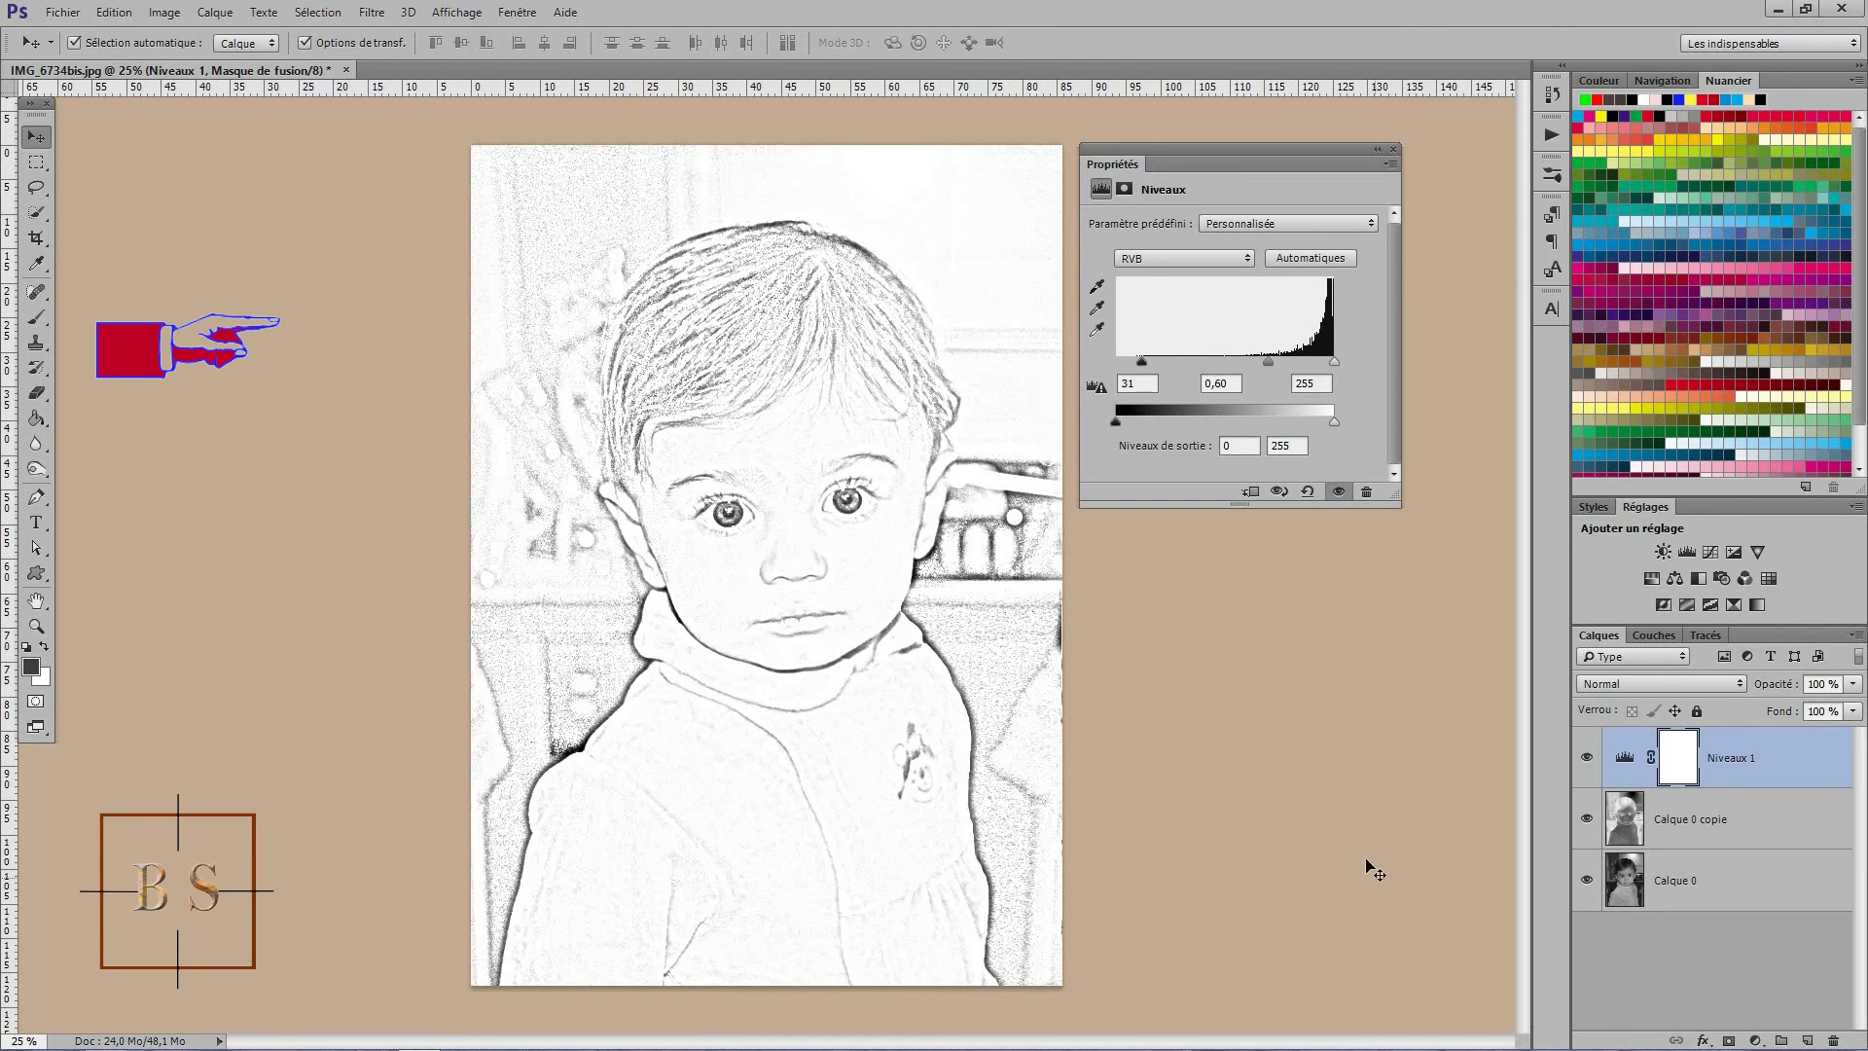
# Step: Add a Courbes adjustment layer in Normal mode above the Niveaux layer
pyautogui.click(215, 13)
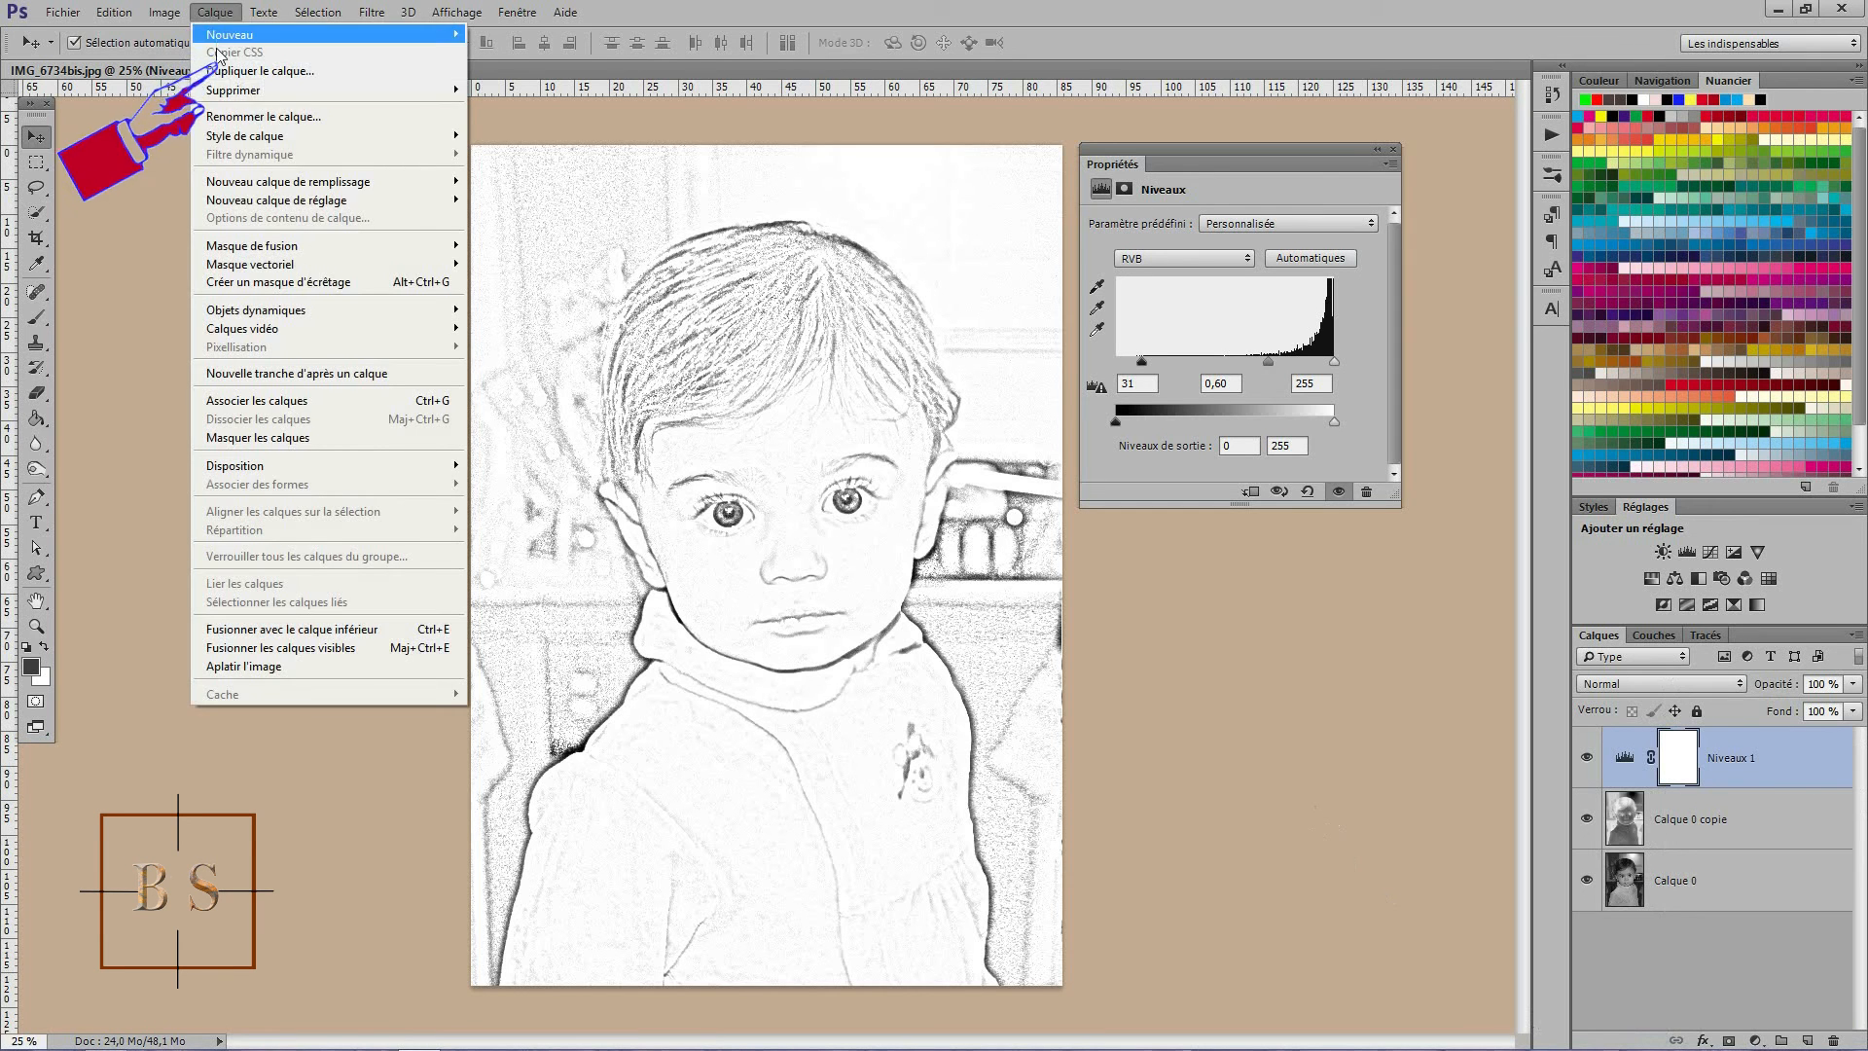
pyautogui.moveTo(252, 205)
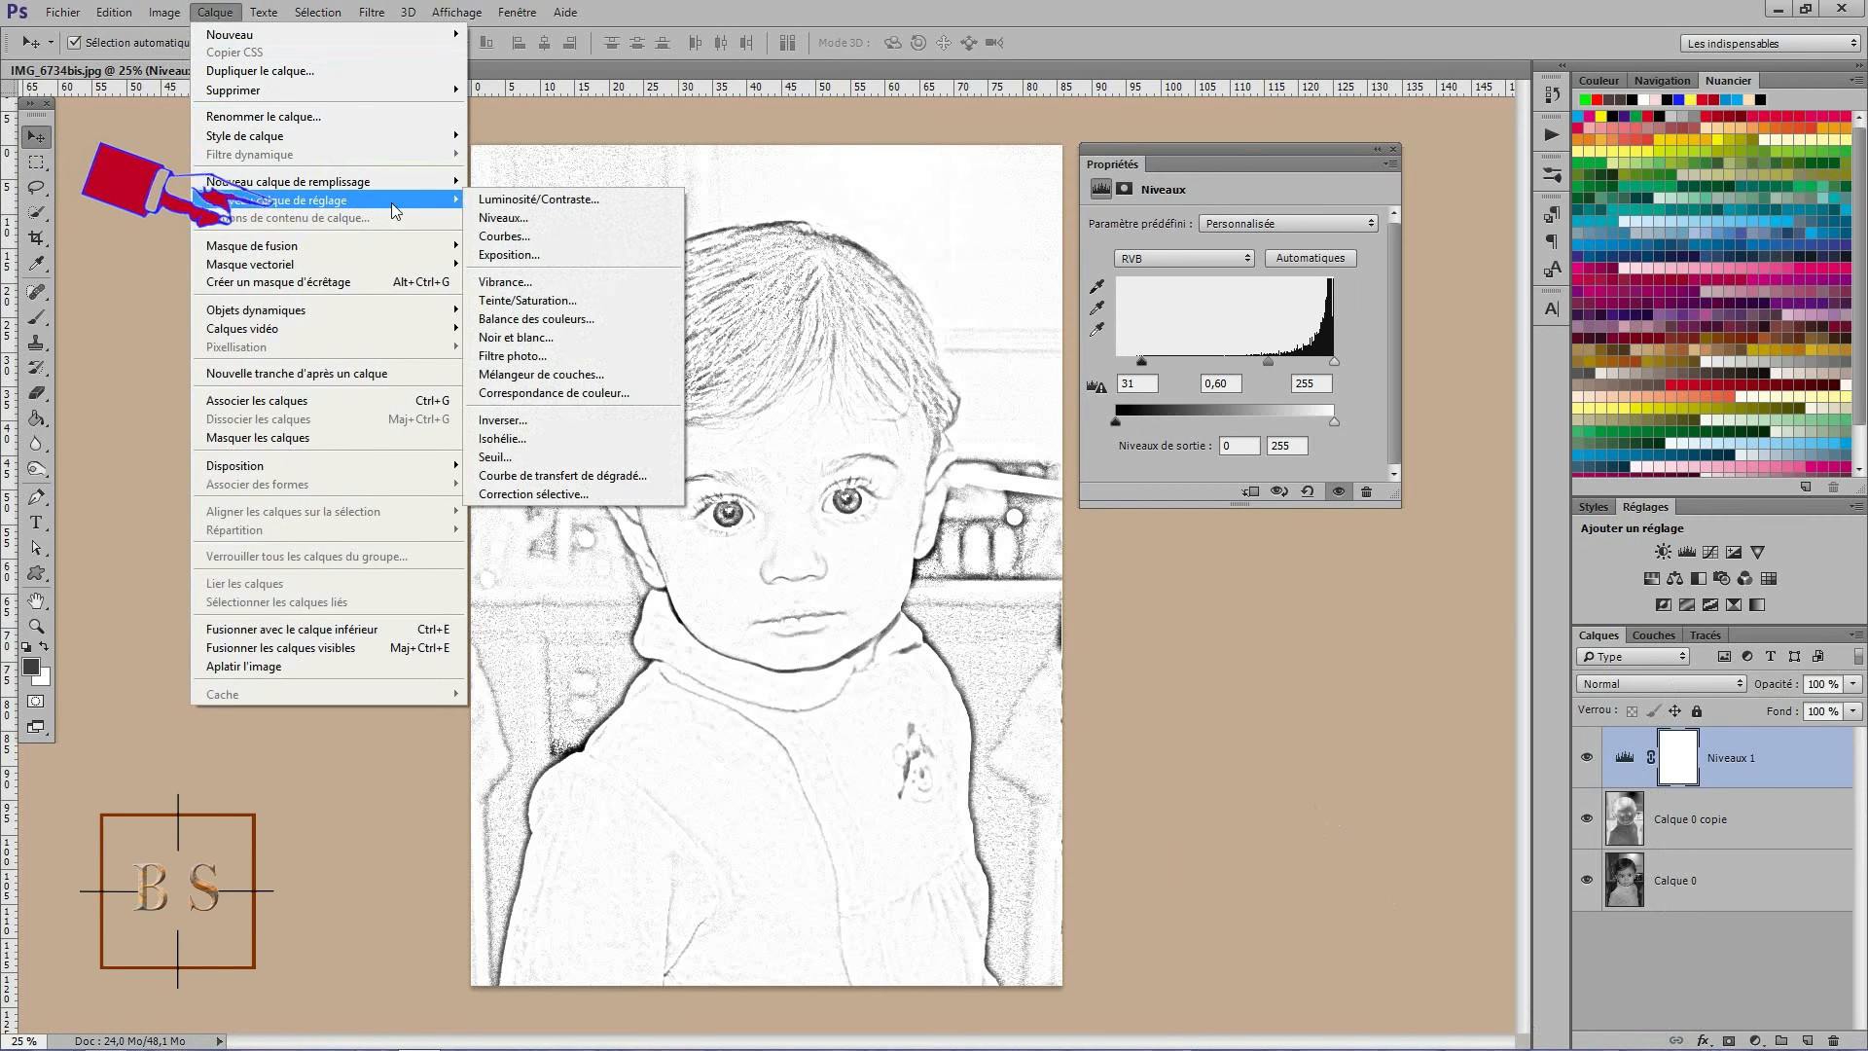
pyautogui.click(505, 237)
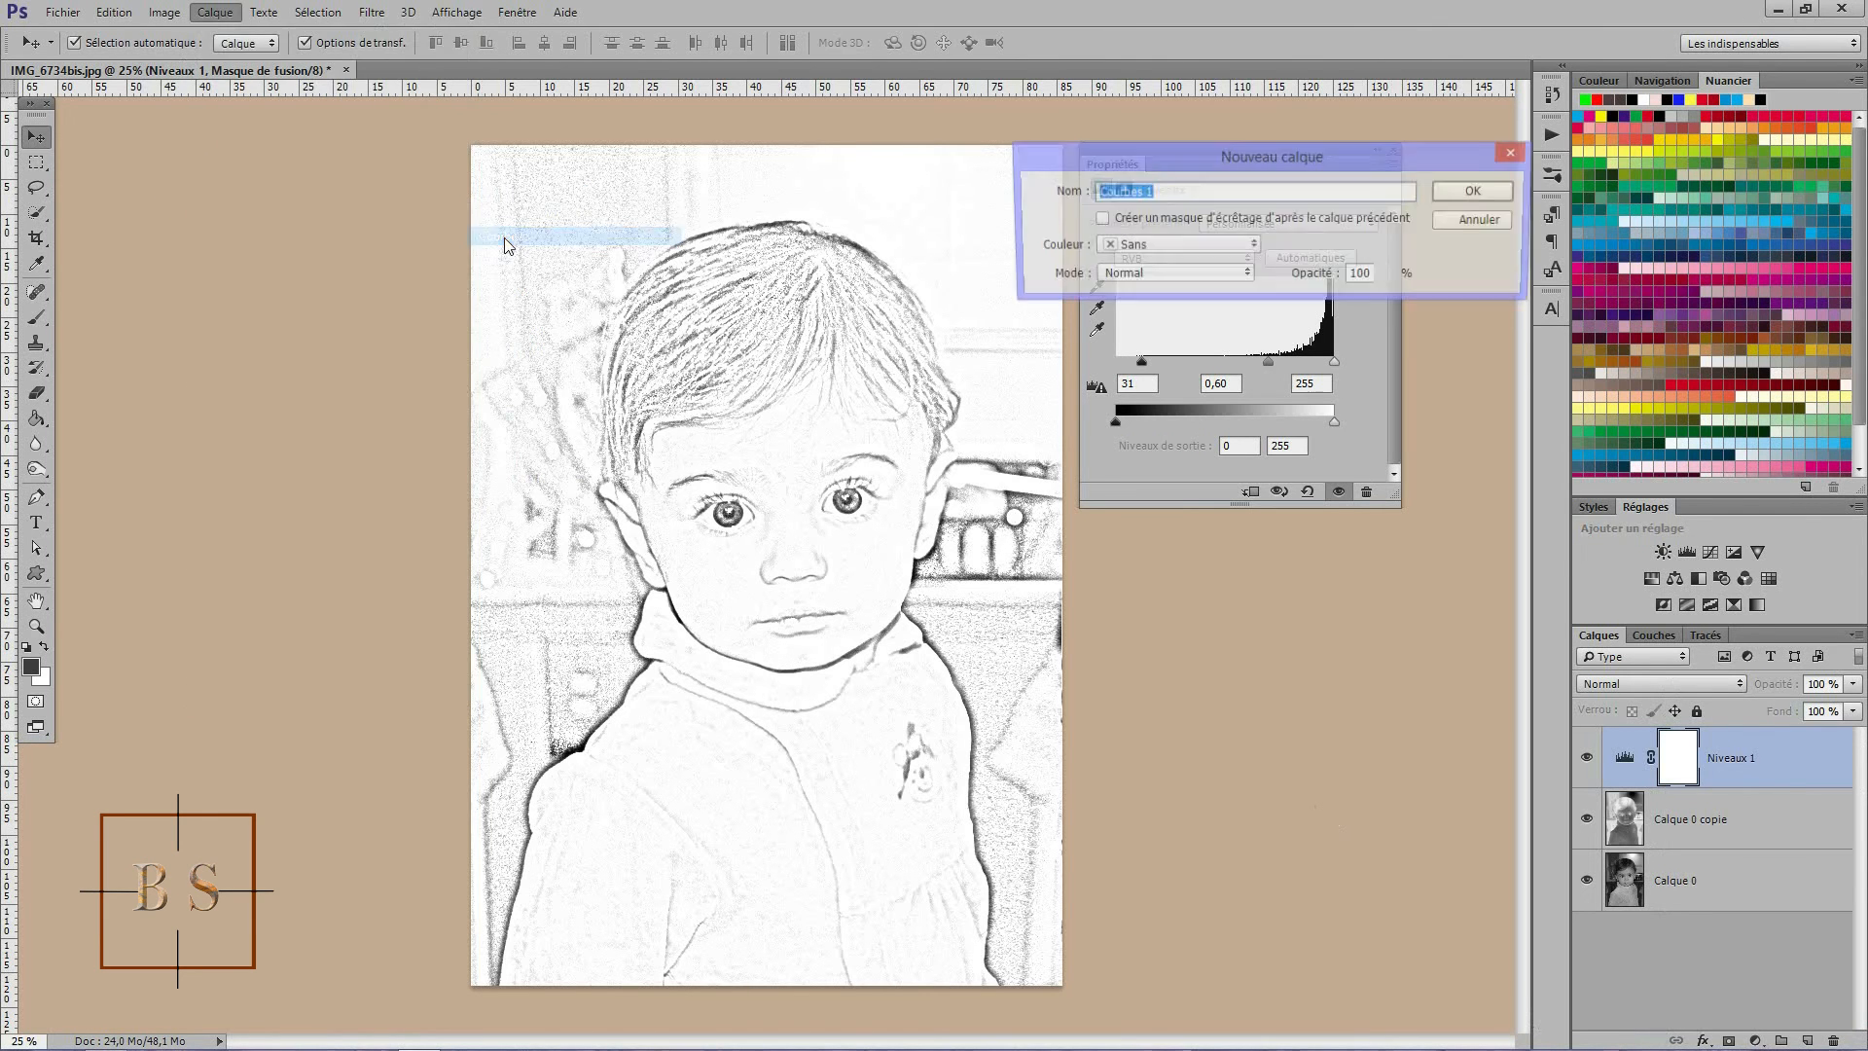
pyautogui.click(1491, 190)
pyautogui.moveTo(1275, 178); pyautogui.dragTo(1212, 150)
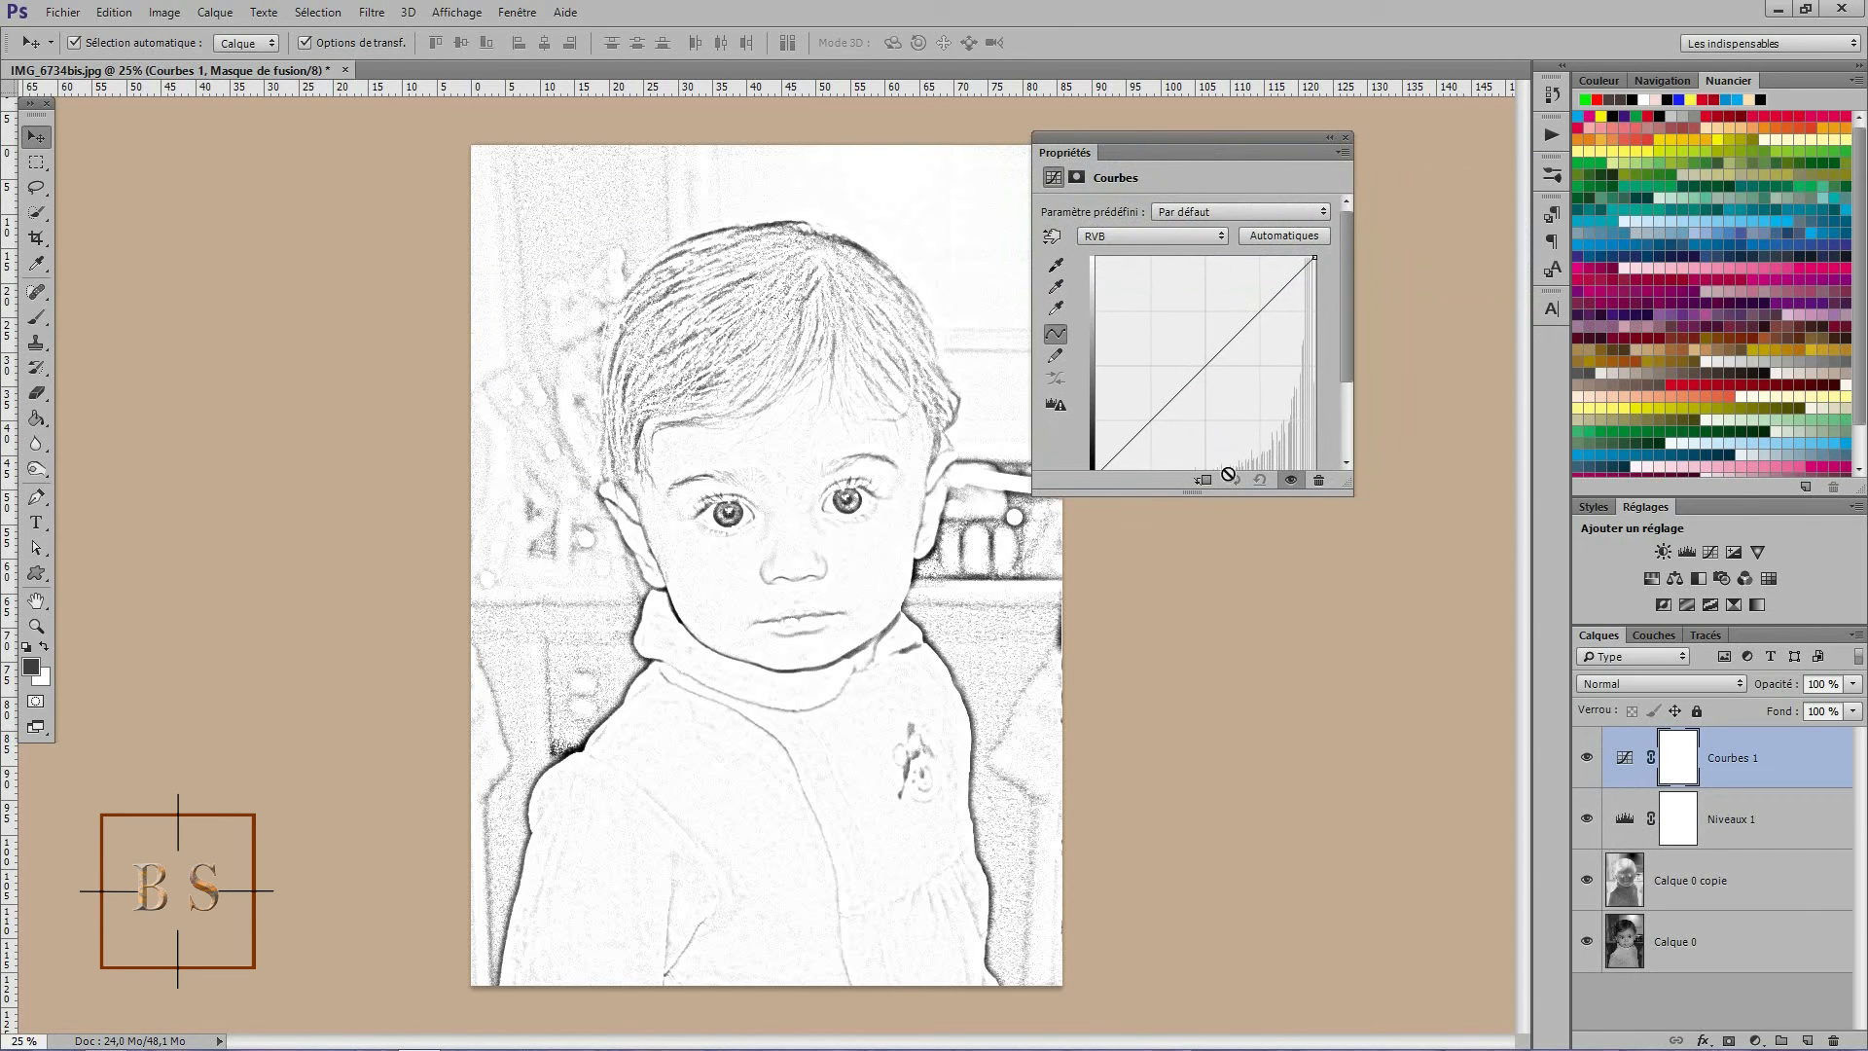
# Step: Pull the midpoint of the RVB curve slightly down to darken the sketch lines
pyautogui.click(1221, 236)
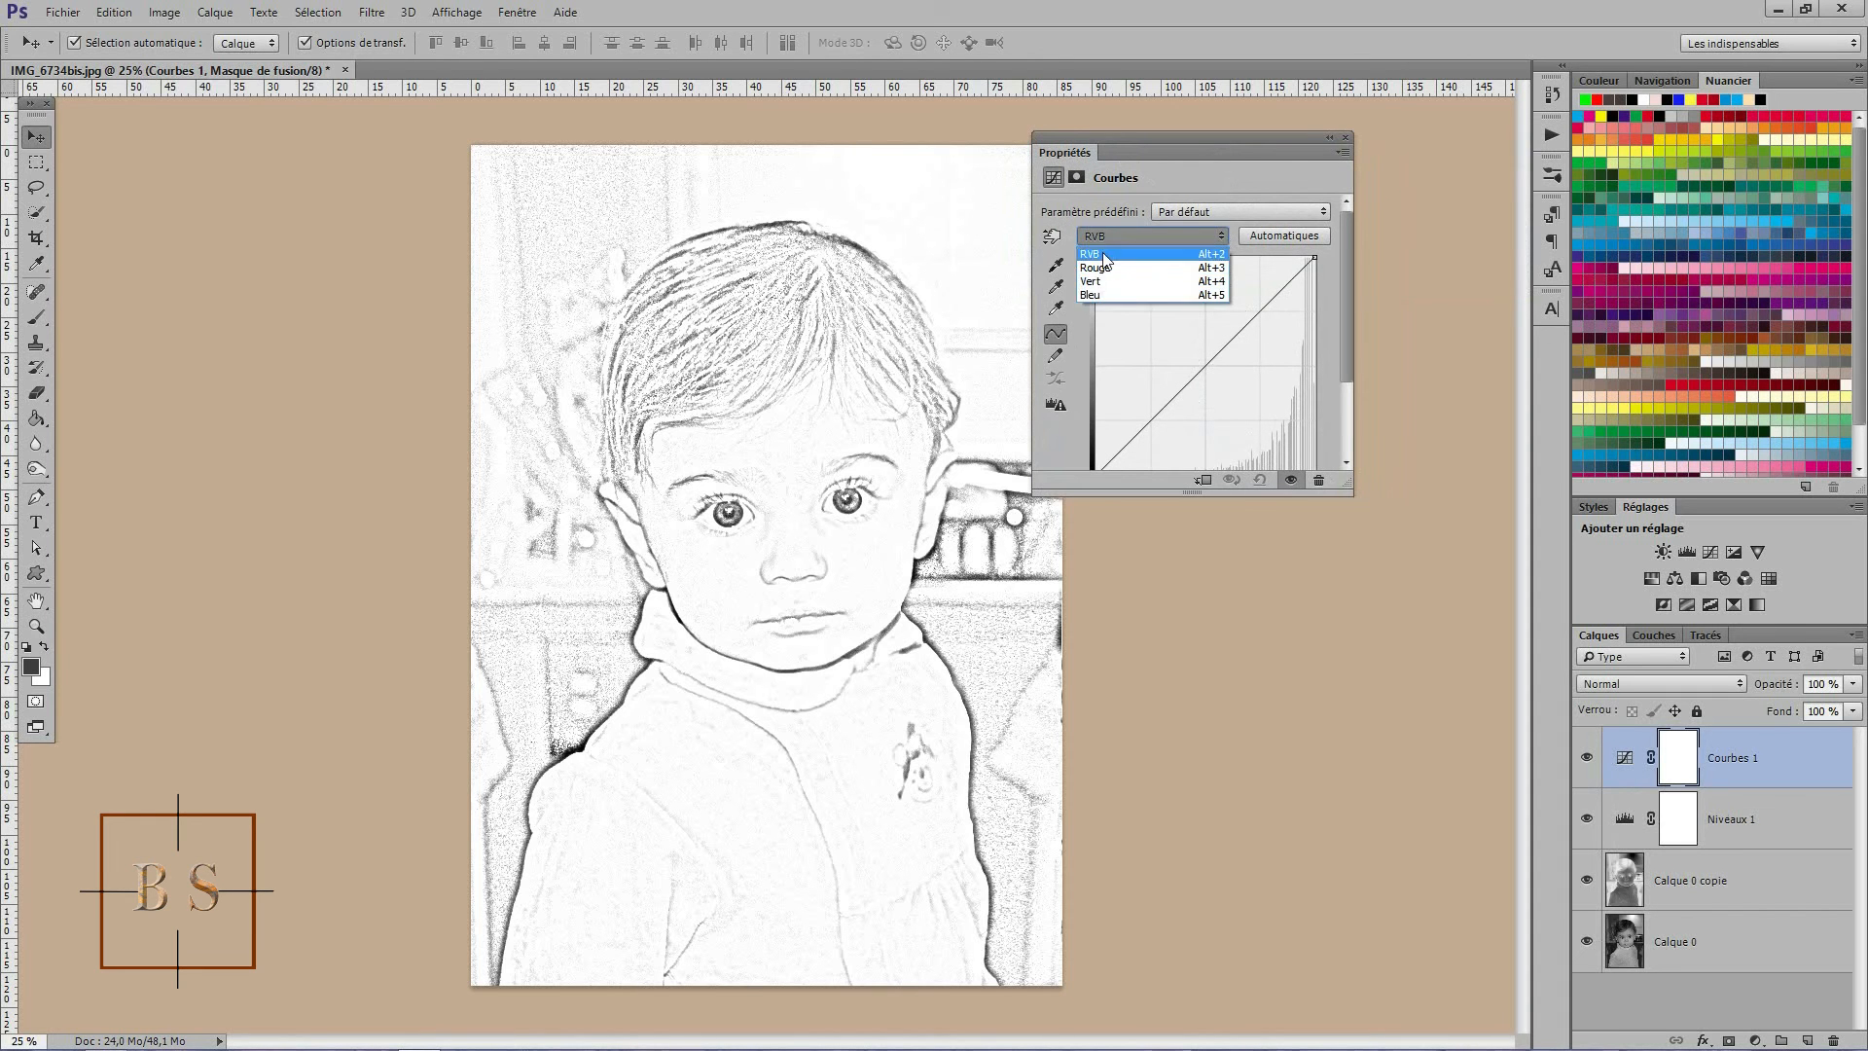
pyautogui.click(1103, 253)
pyautogui.click(1206, 366)
pyautogui.moveTo(1205, 366)
pyautogui.mouseDown()
pyautogui.moveTo(1217, 378)
pyautogui.moveTo(1194, 365)
pyautogui.moveTo(1182, 416)
pyautogui.moveTo(1225, 369)
pyautogui.moveTo(1209, 373)
pyautogui.mouseUp()
# Step: Lower the midpoint of the Rouge channel curve slightly in the Courbes adjustment
pyautogui.click(1222, 239)
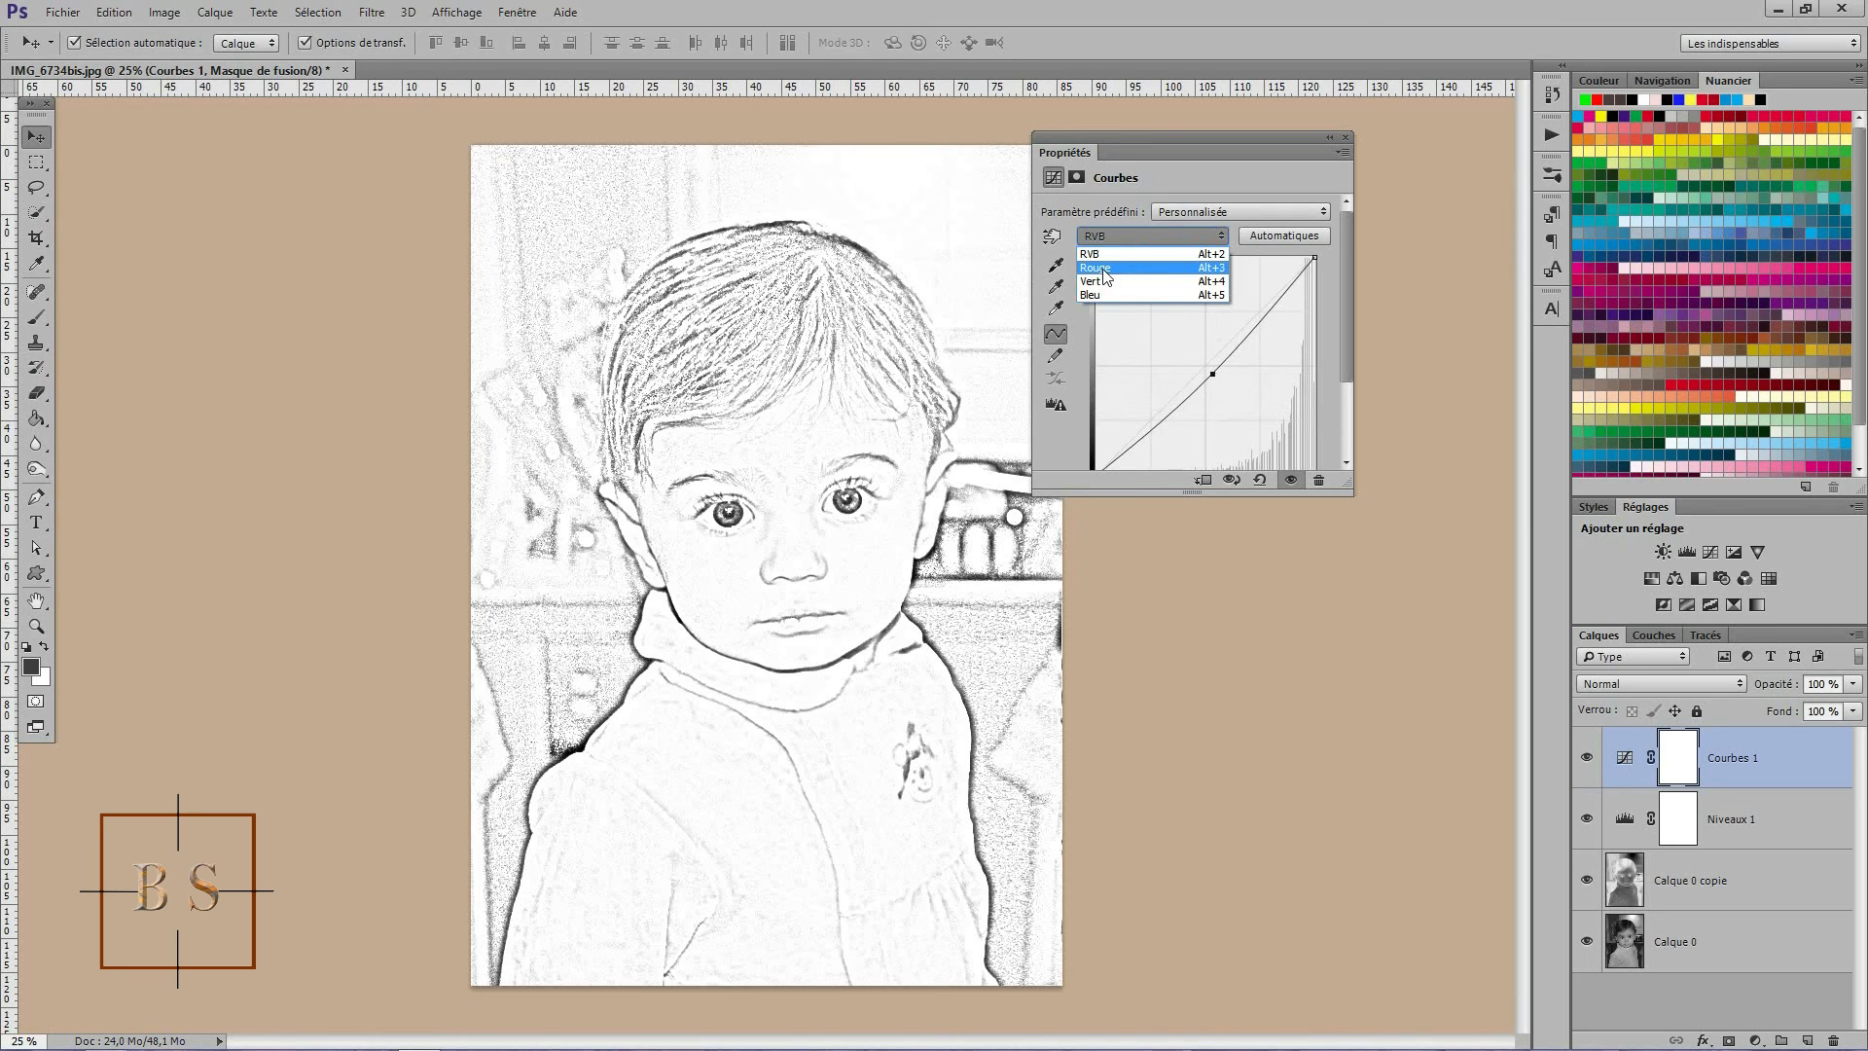
pyautogui.click(1105, 277)
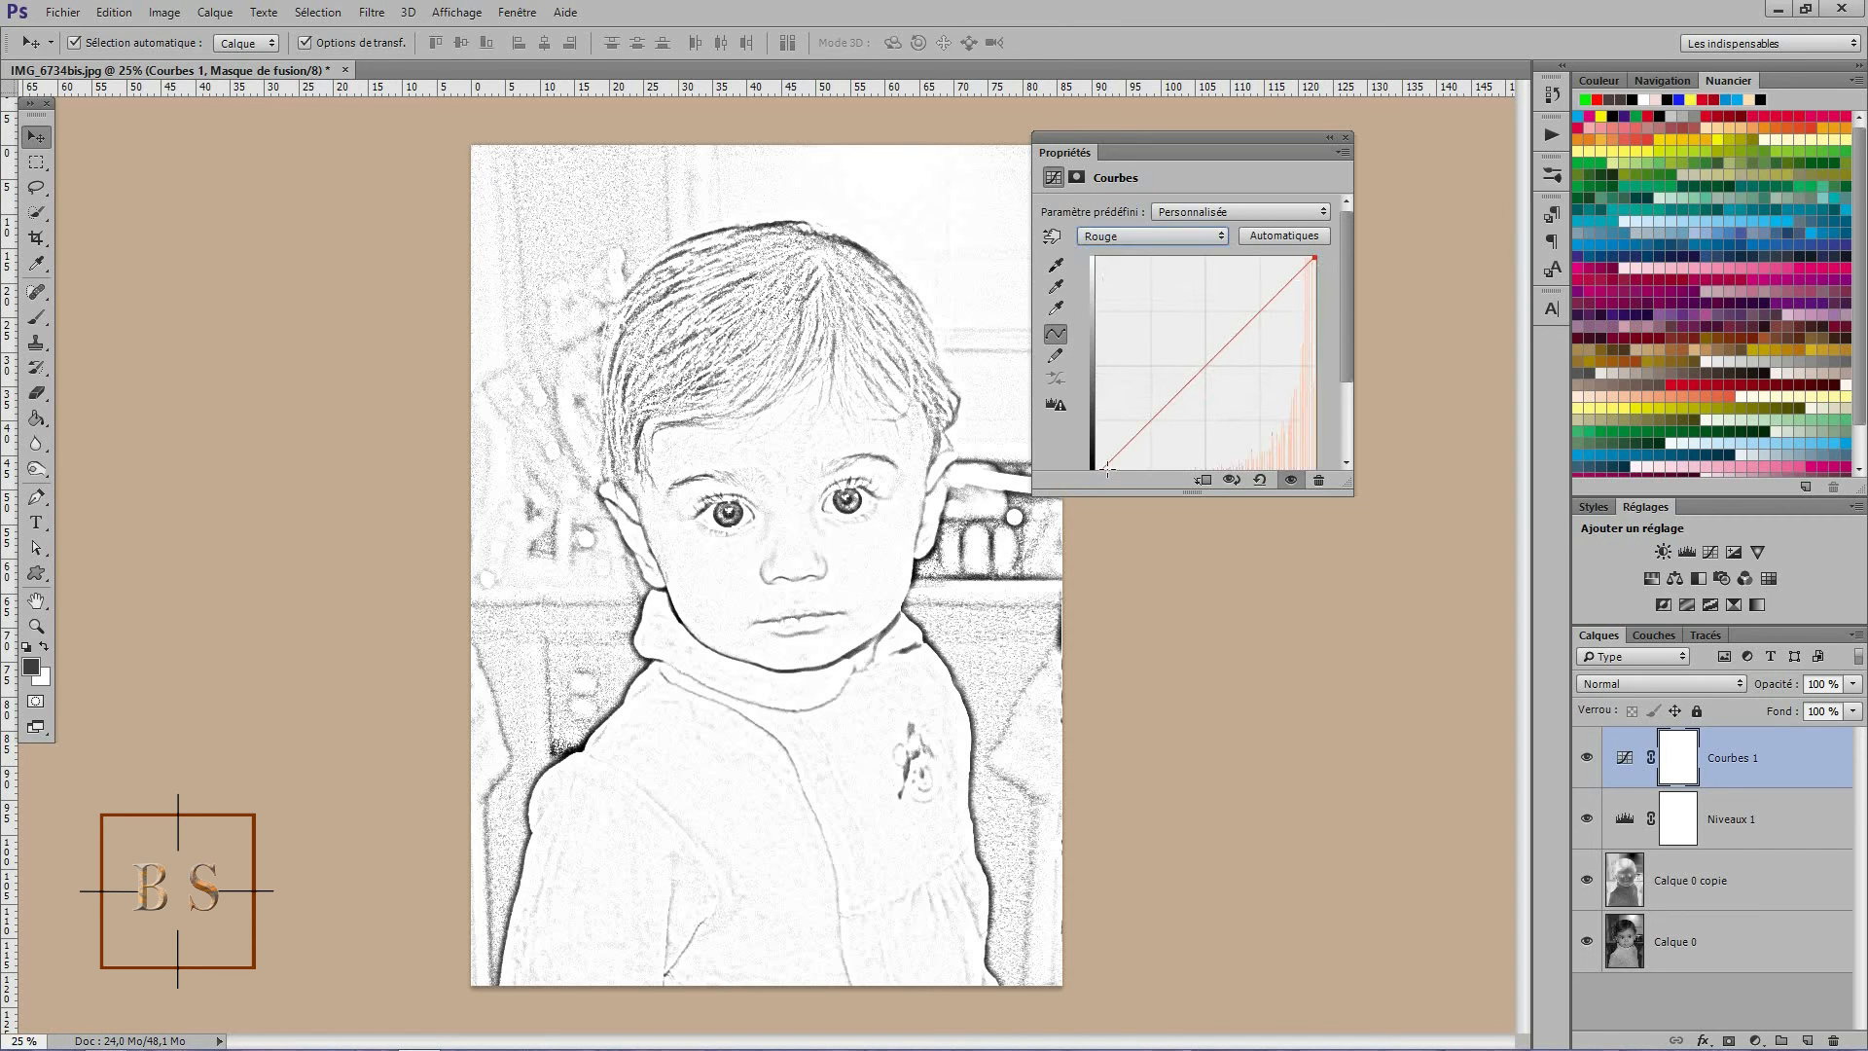
pyautogui.moveTo(1206, 366)
pyautogui.mouseDown()
pyautogui.moveTo(1190, 354)
pyautogui.moveTo(1222, 391)
pyautogui.moveTo(1212, 370)
pyautogui.moveTo(1200, 394)
pyautogui.moveTo(1210, 373)
pyautogui.mouseUp()
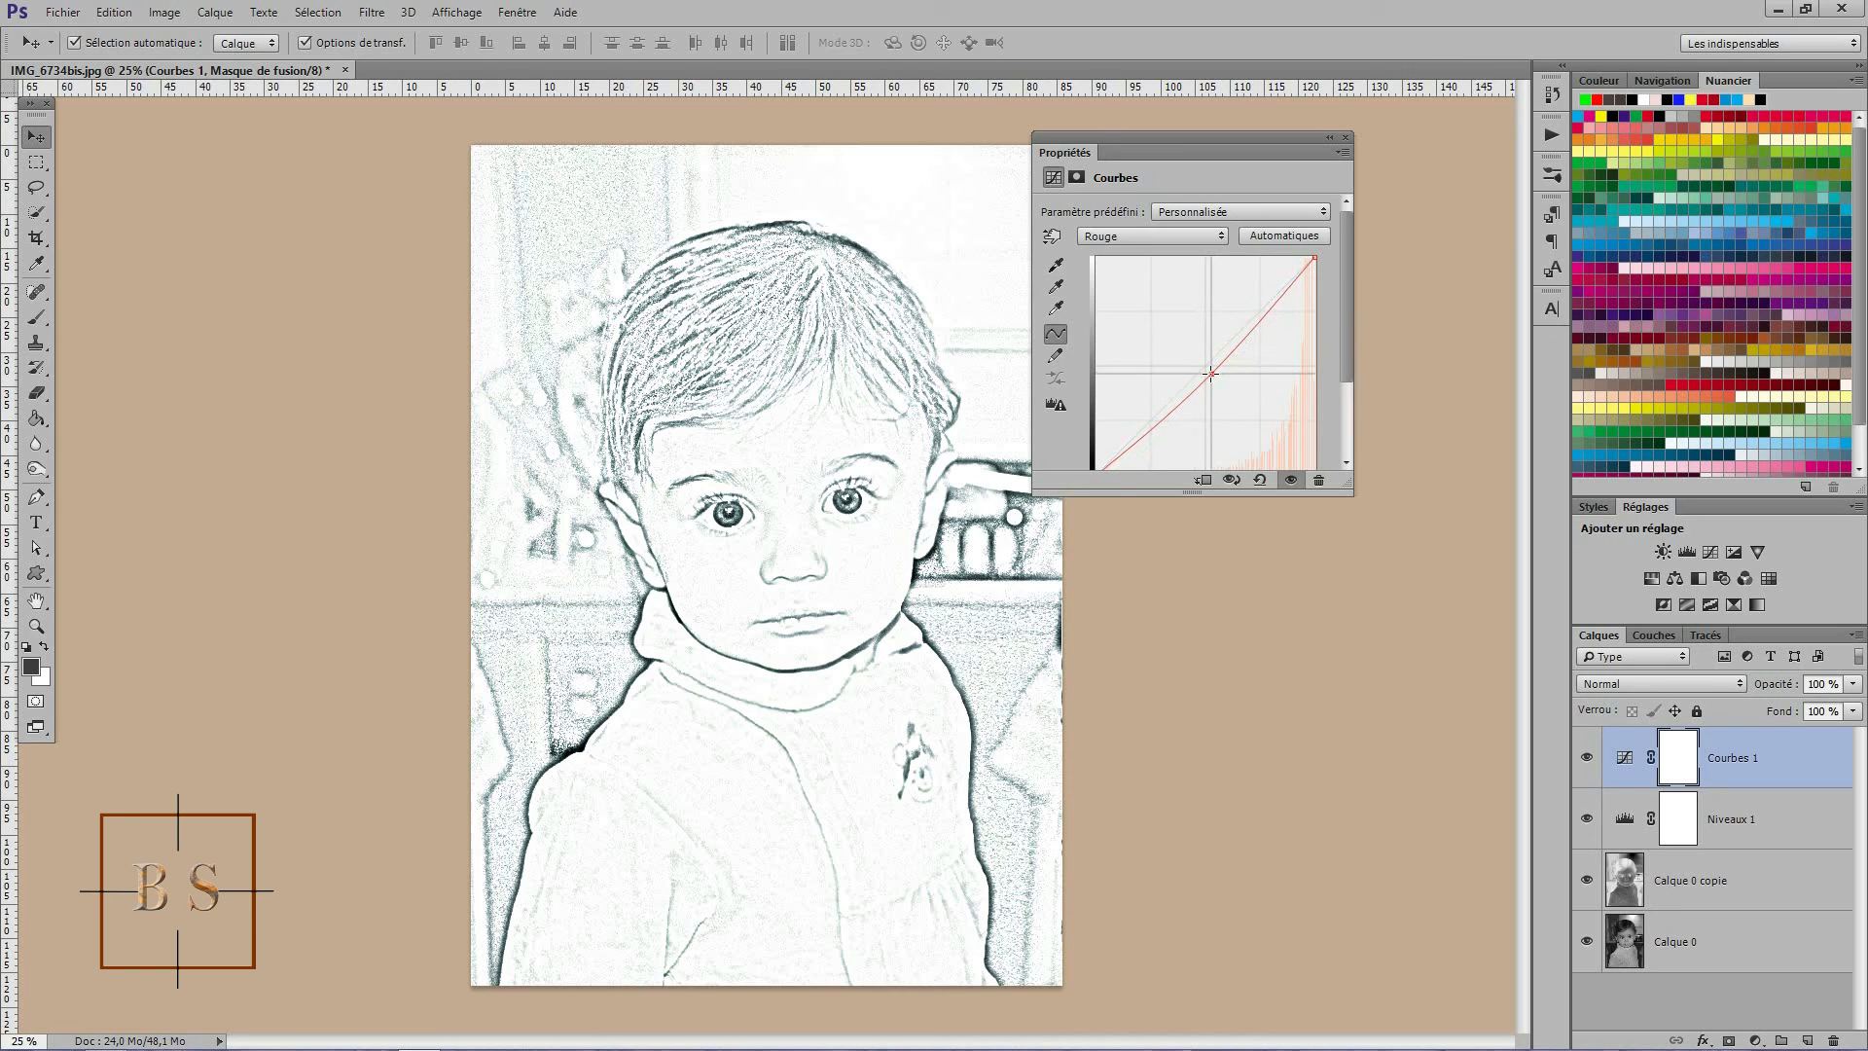
# Step: Lower the midpoint of the Vert channel curve slightly in the Courbes adjustment
pyautogui.click(1216, 236)
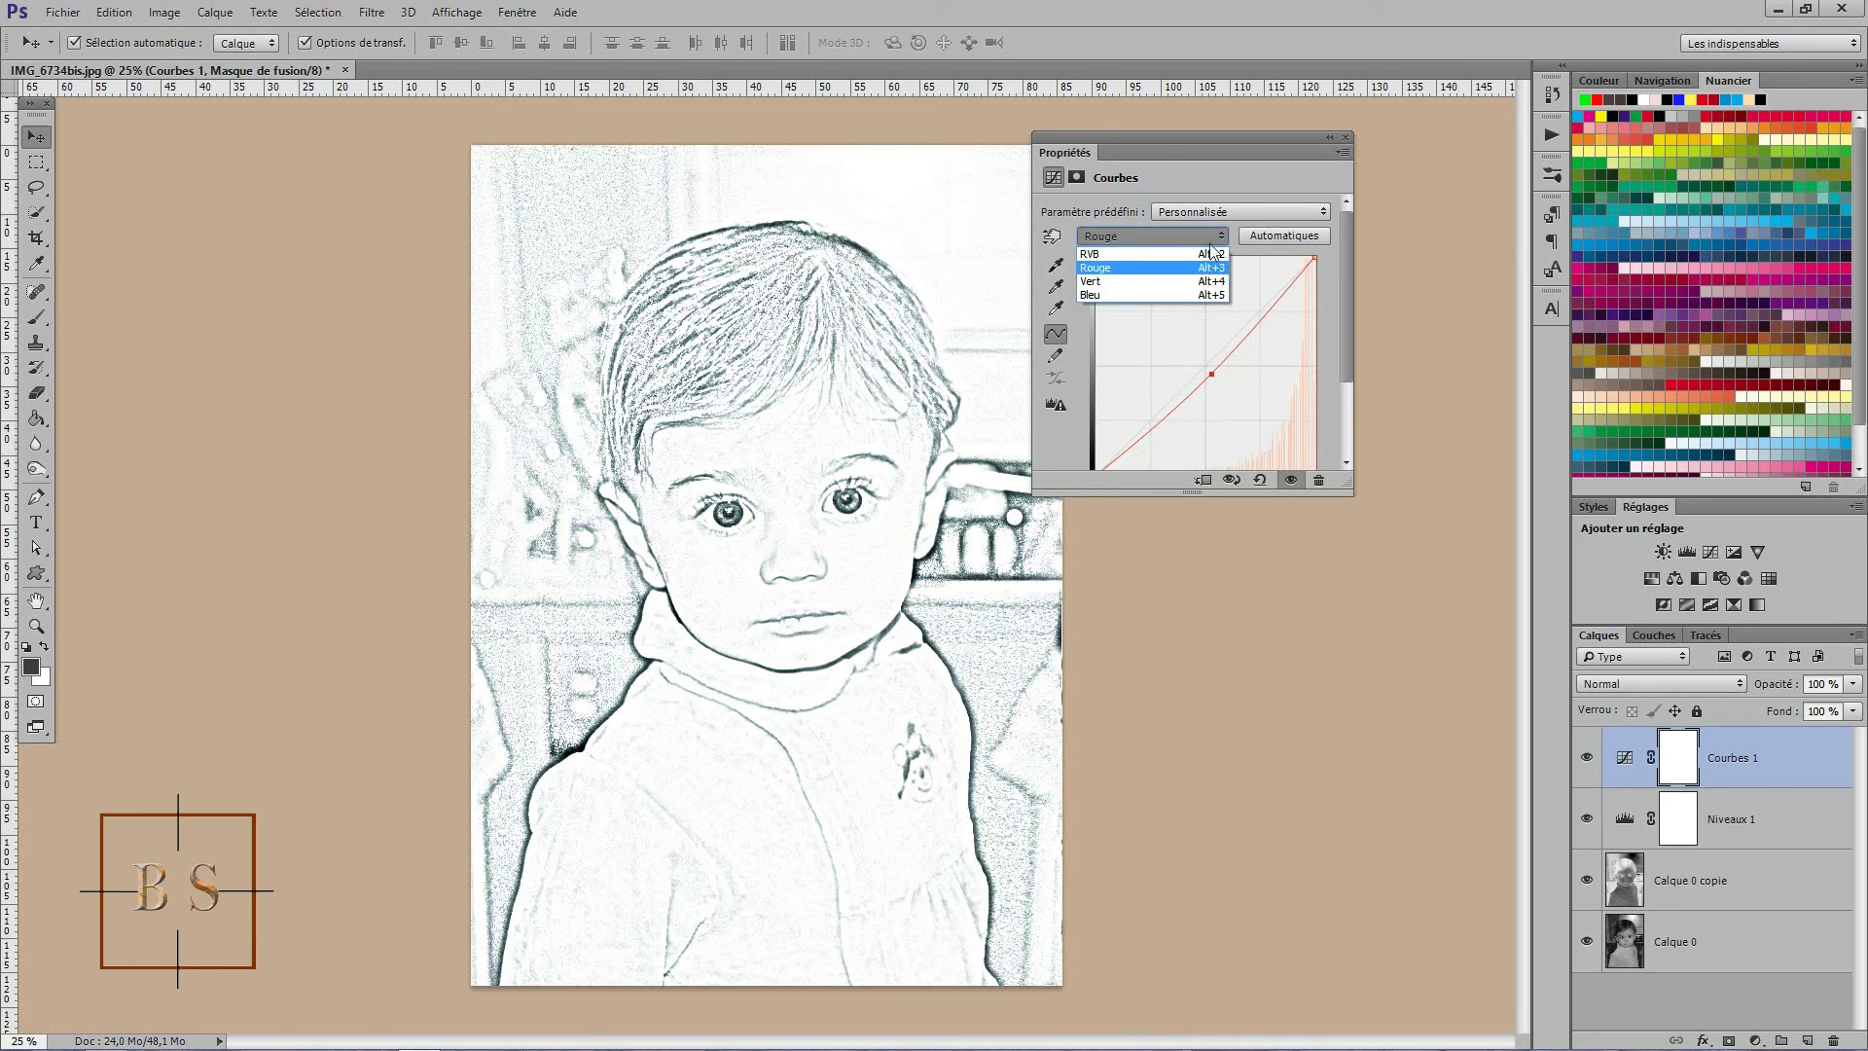
pyautogui.click(1124, 282)
pyautogui.click(1206, 360)
pyautogui.moveTo(1206, 361)
pyautogui.mouseDown()
pyautogui.moveTo(1170, 333)
pyautogui.moveTo(1212, 377)
pyautogui.mouseUp()
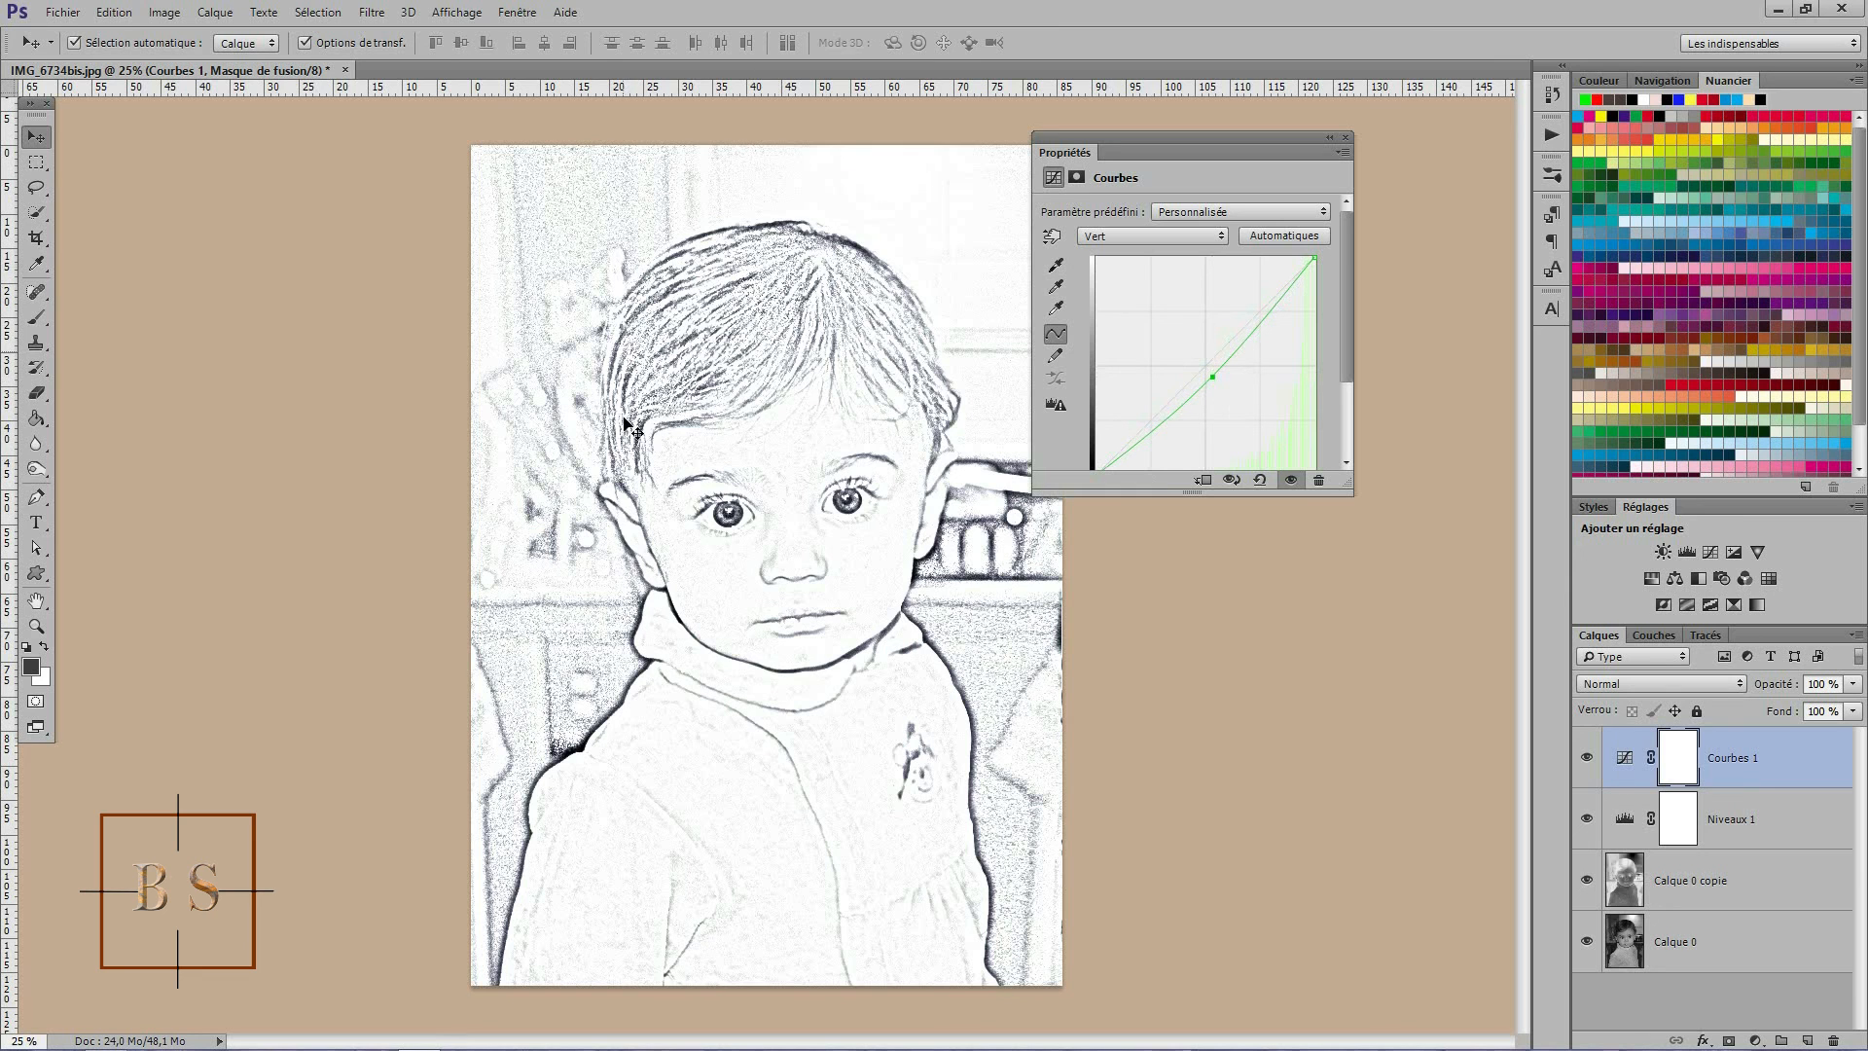
# Step: Bend the Bleu channel curve downward at its midpoint and move the curve settings clear of the image
pyautogui.click(1223, 242)
pyautogui.click(1121, 291)
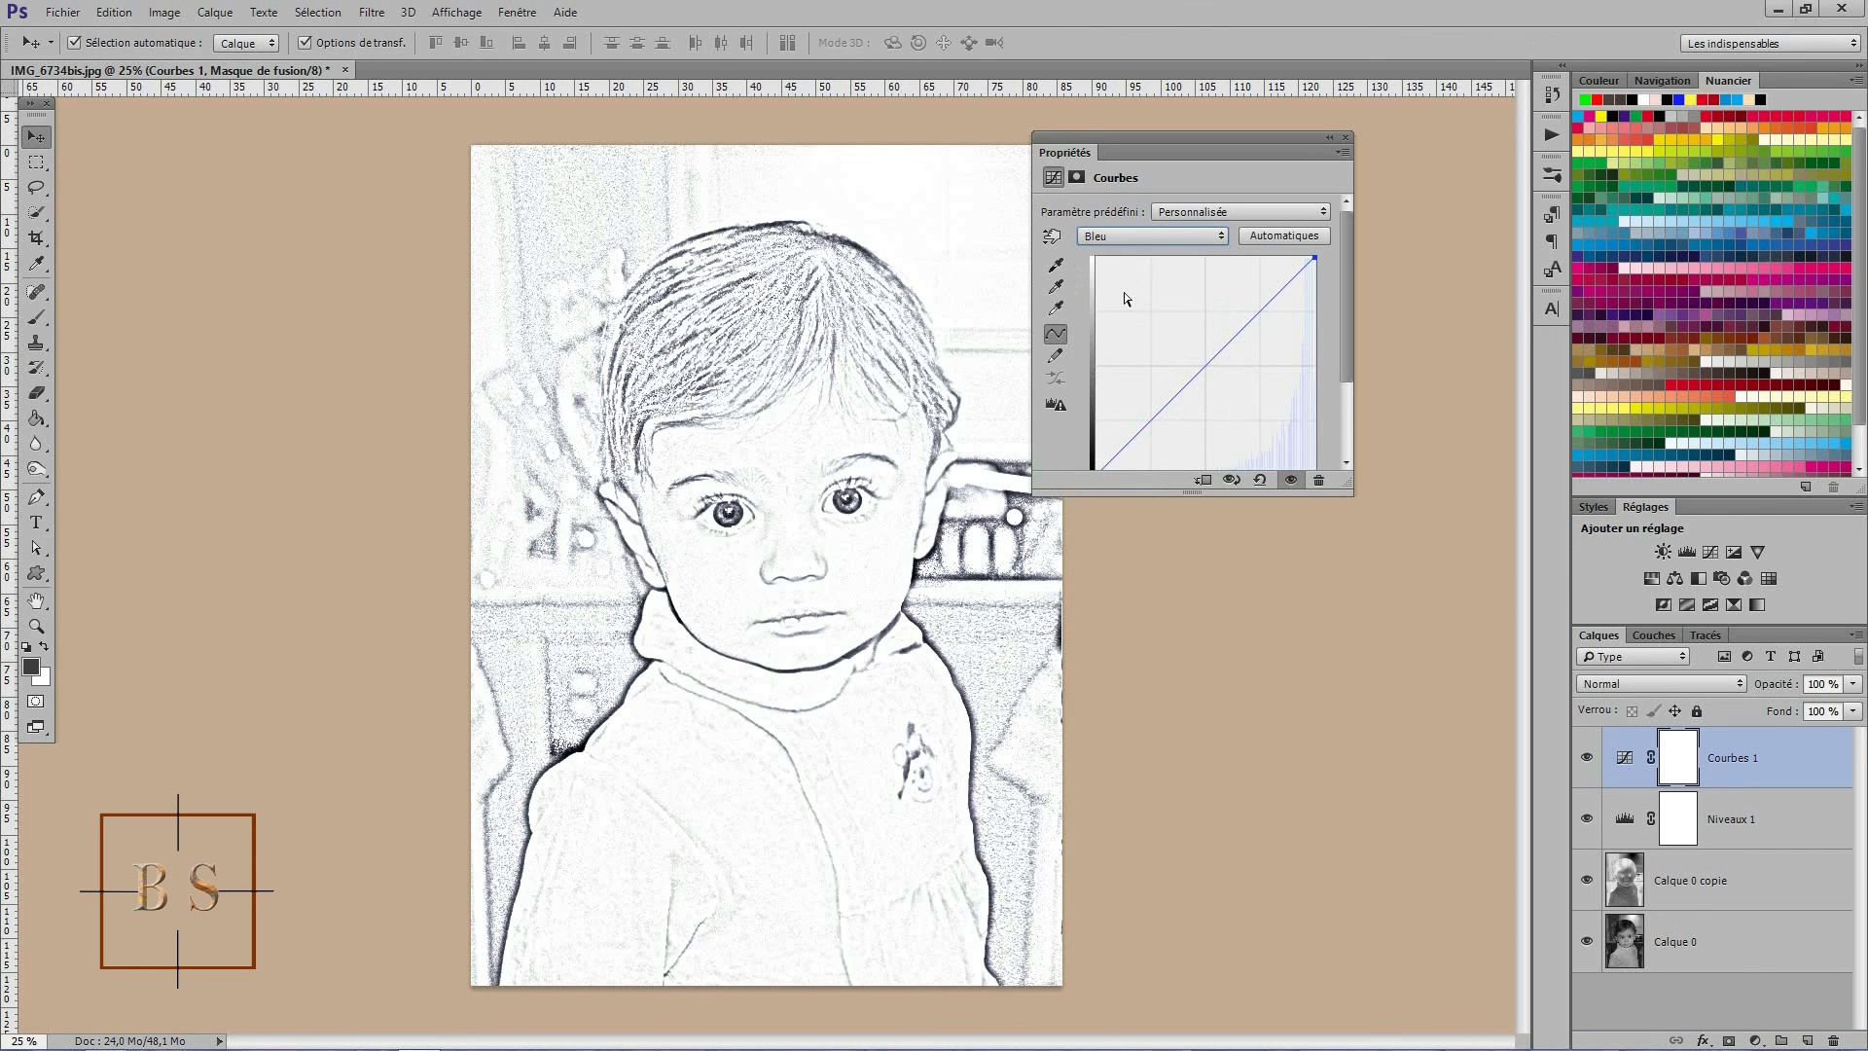
pyautogui.click(1206, 366)
pyautogui.moveTo(1206, 365)
pyautogui.mouseDown()
pyautogui.moveTo(1189, 354)
pyautogui.moveTo(1222, 379)
pyautogui.mouseUp()
pyautogui.moveTo(1274, 144); pyautogui.dragTo(1355, 146)
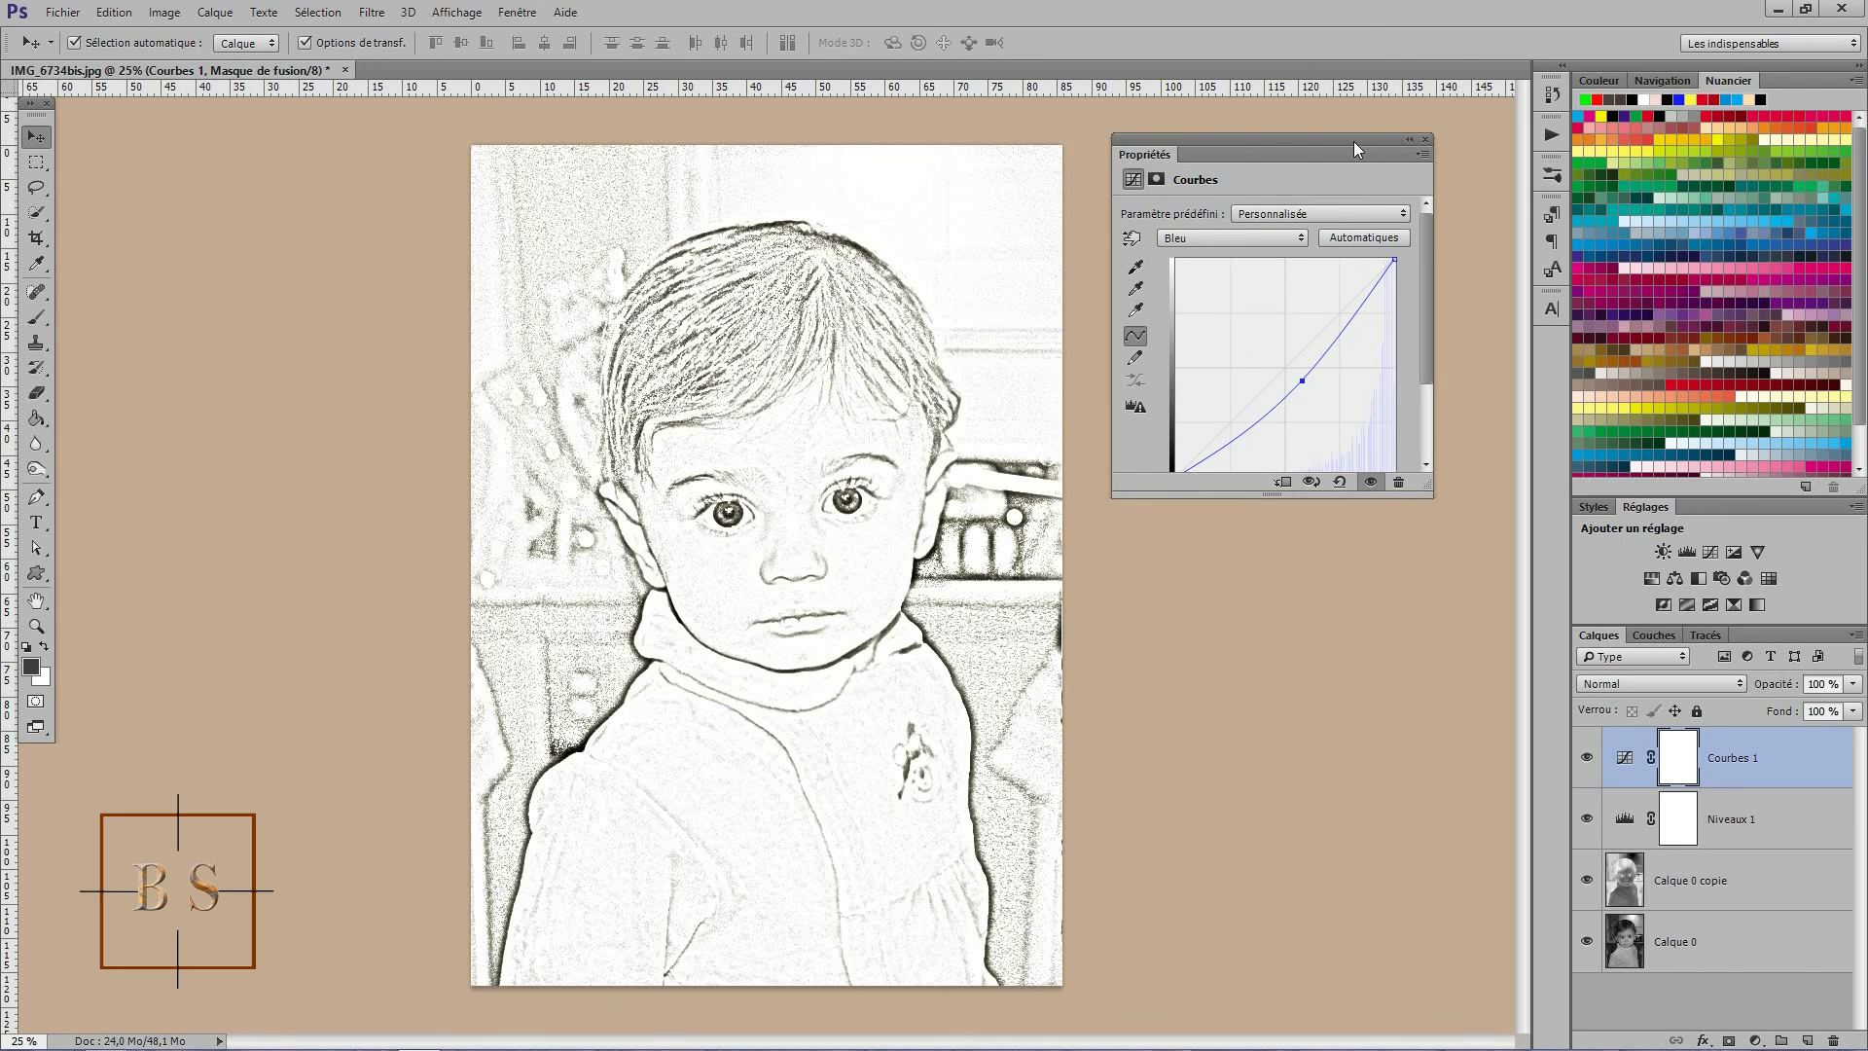